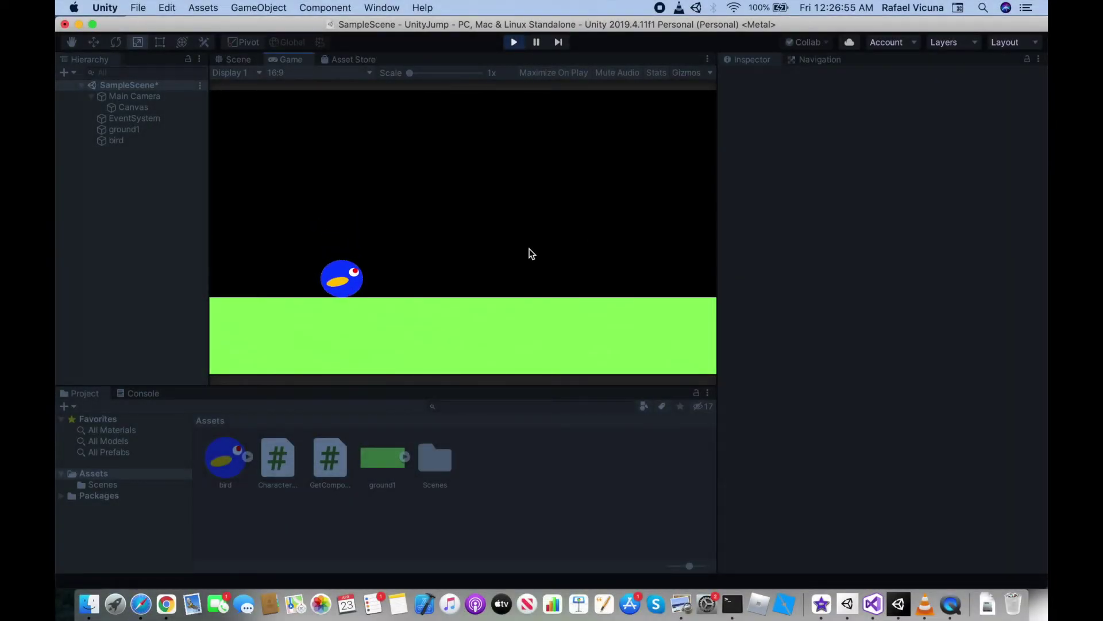
# Step: In Play mode, make the bird jump five times, letting it fall back onto the green ground
pyautogui.press('space')
pyautogui.press('space')
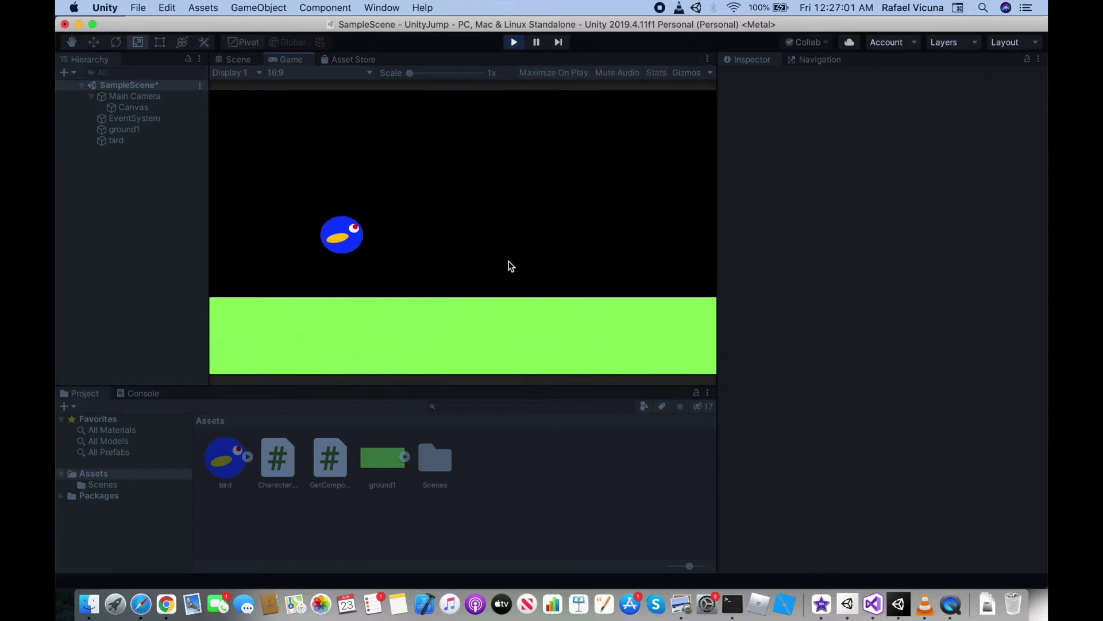
pyautogui.press('space')
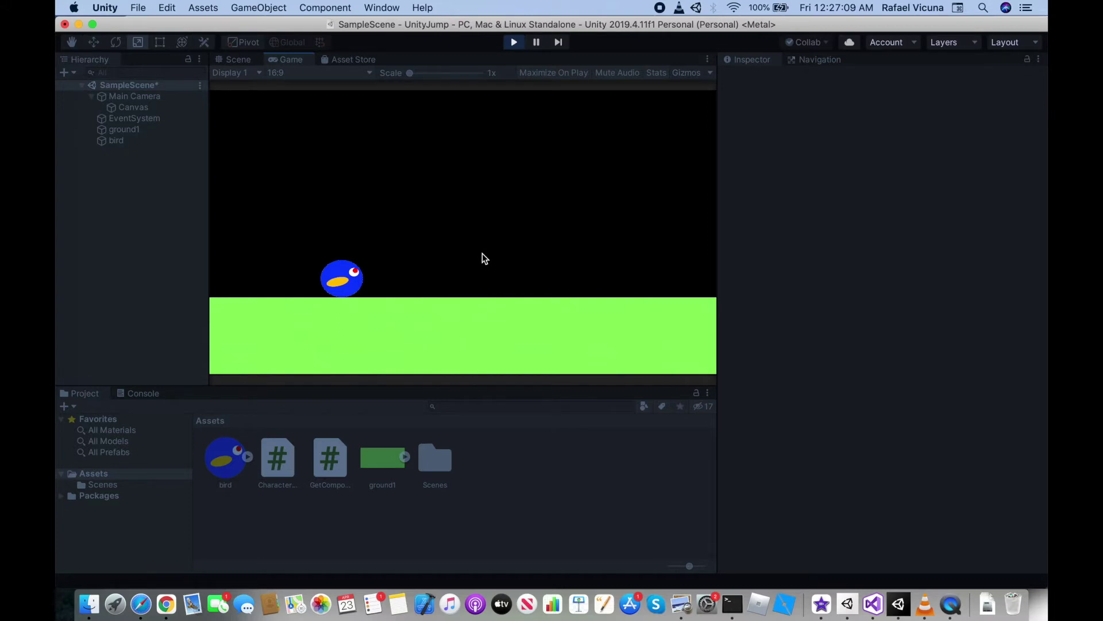
pyautogui.press('space')
pyautogui.press('space')
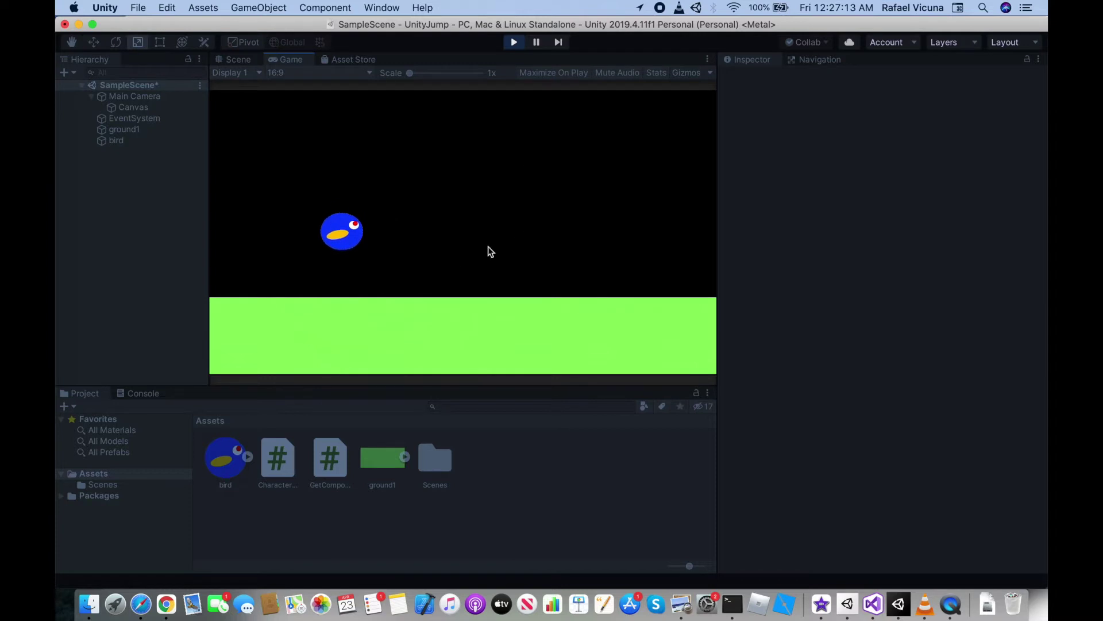
pyautogui.press('space')
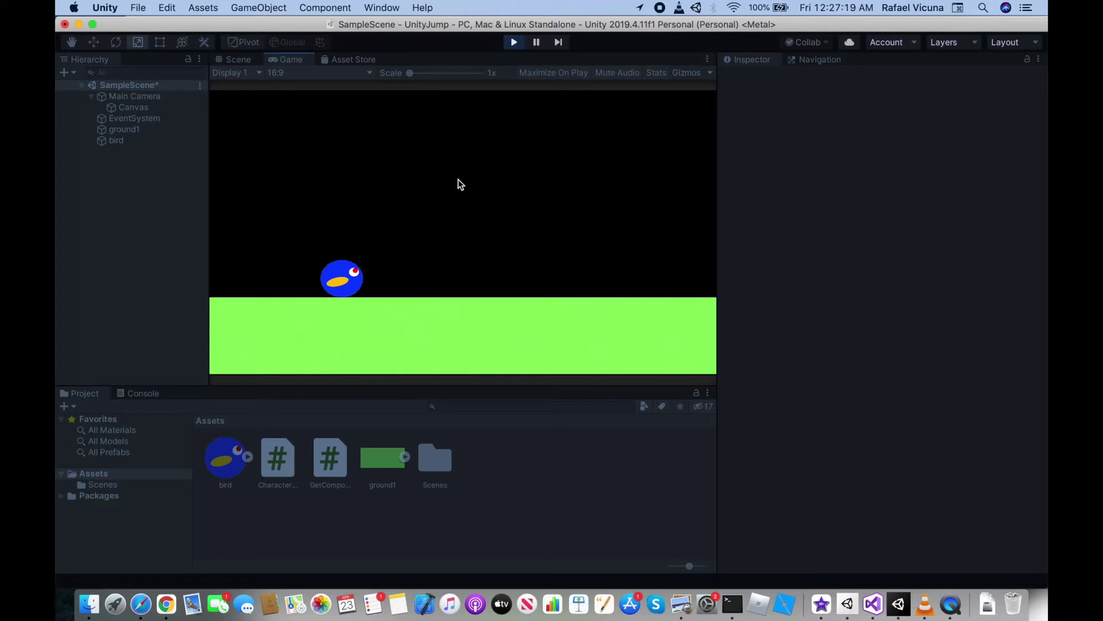
pyautogui.press('space')
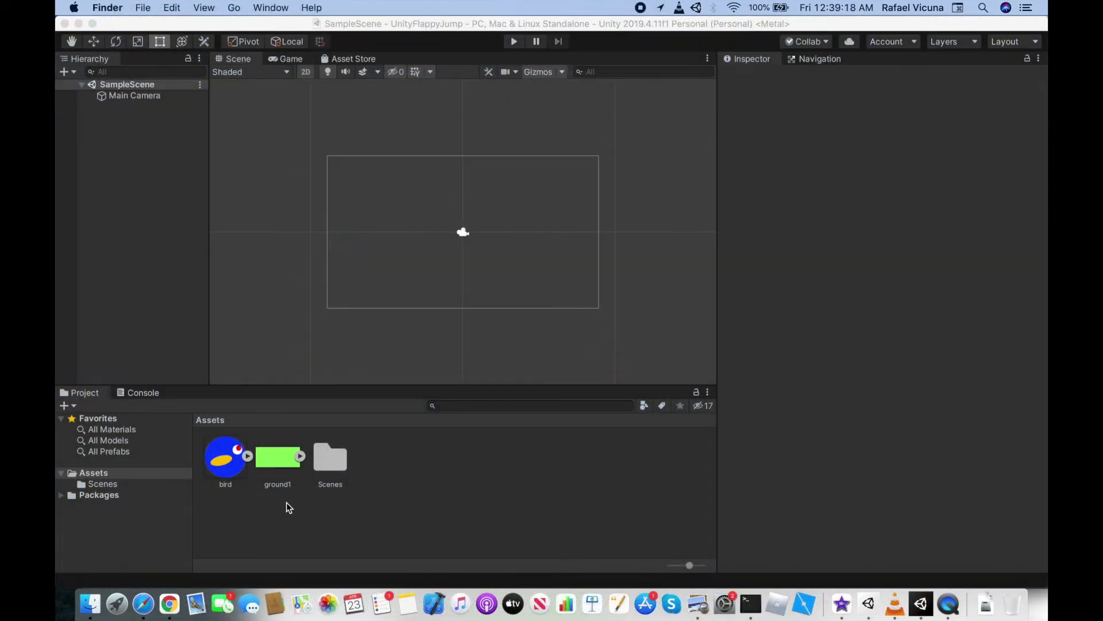
# Step: Add a UI Canvas to the scene from the Hierarchy's context menu
pyautogui.click(239, 236)
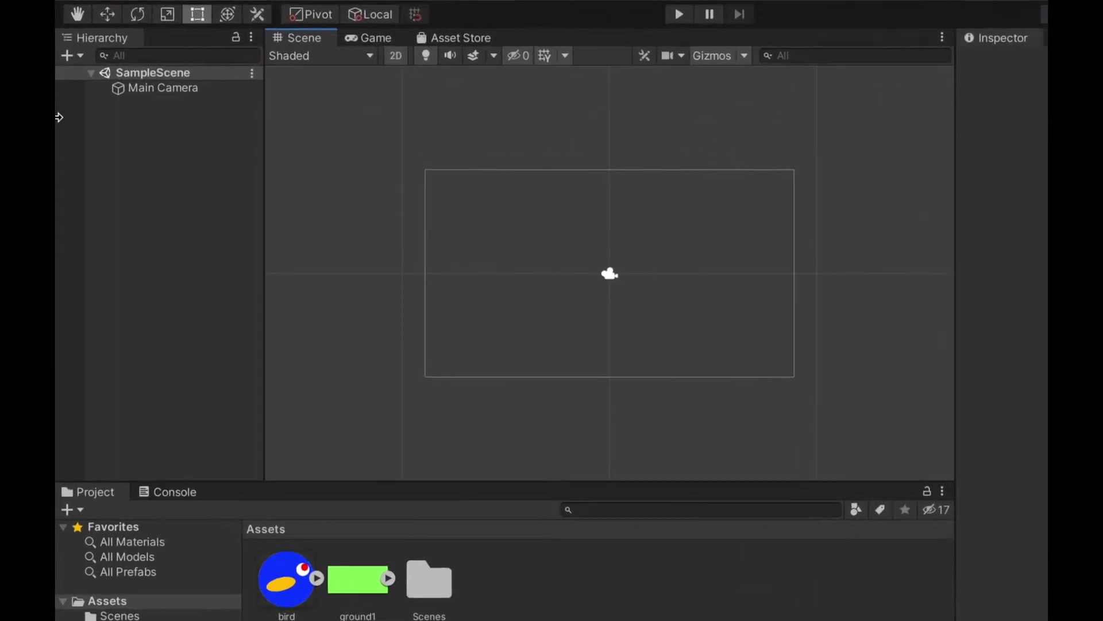
pyautogui.rightClick(126, 141)
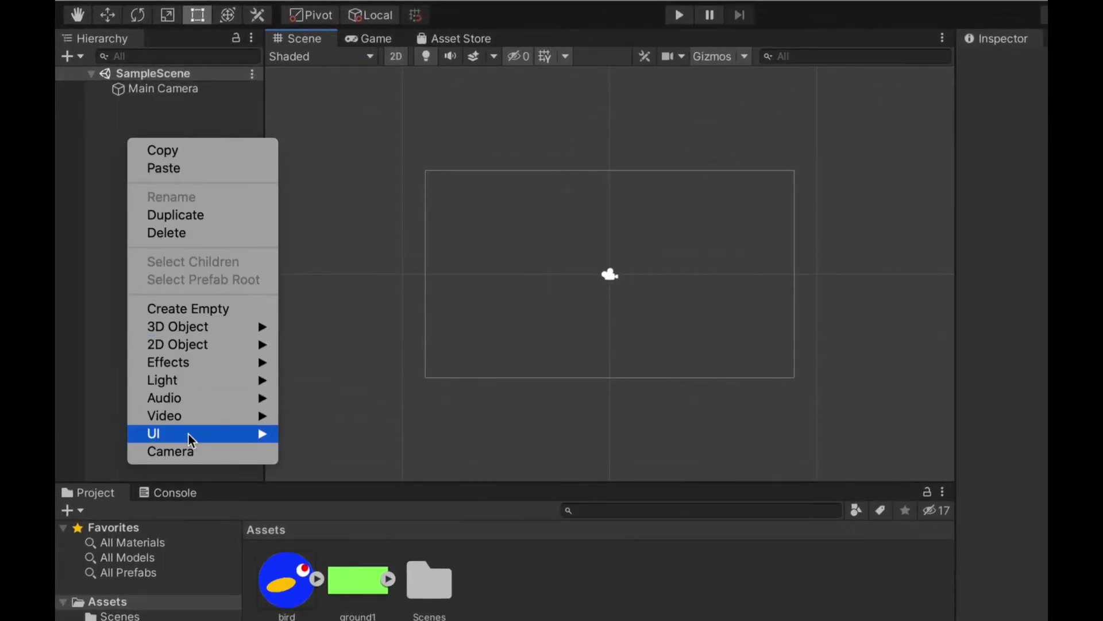
pyautogui.moveTo(190, 435)
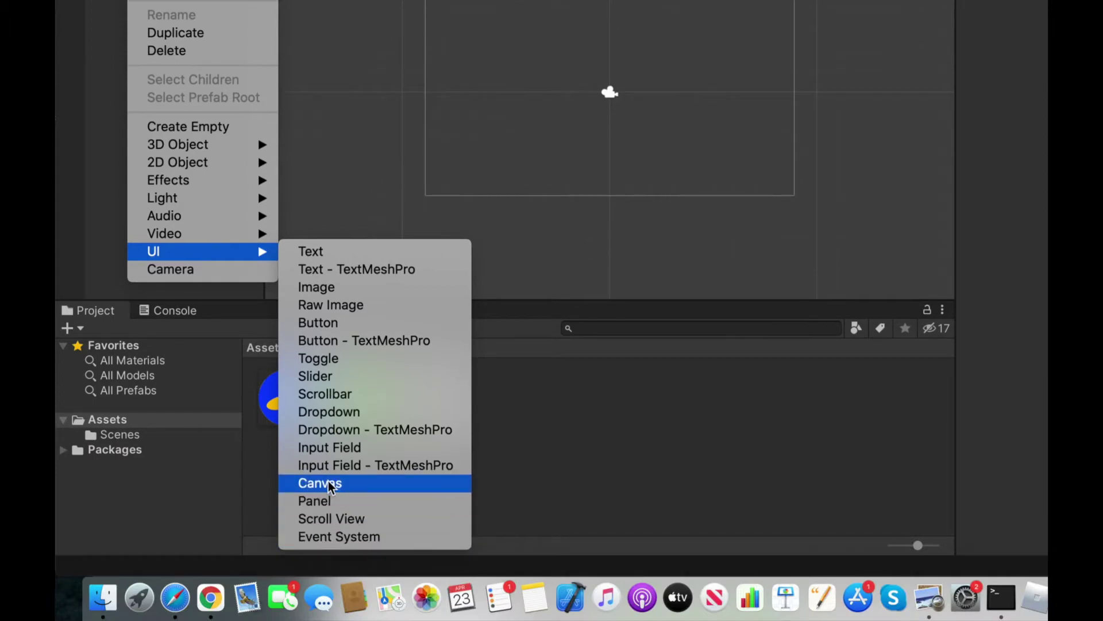
pyautogui.click(330, 486)
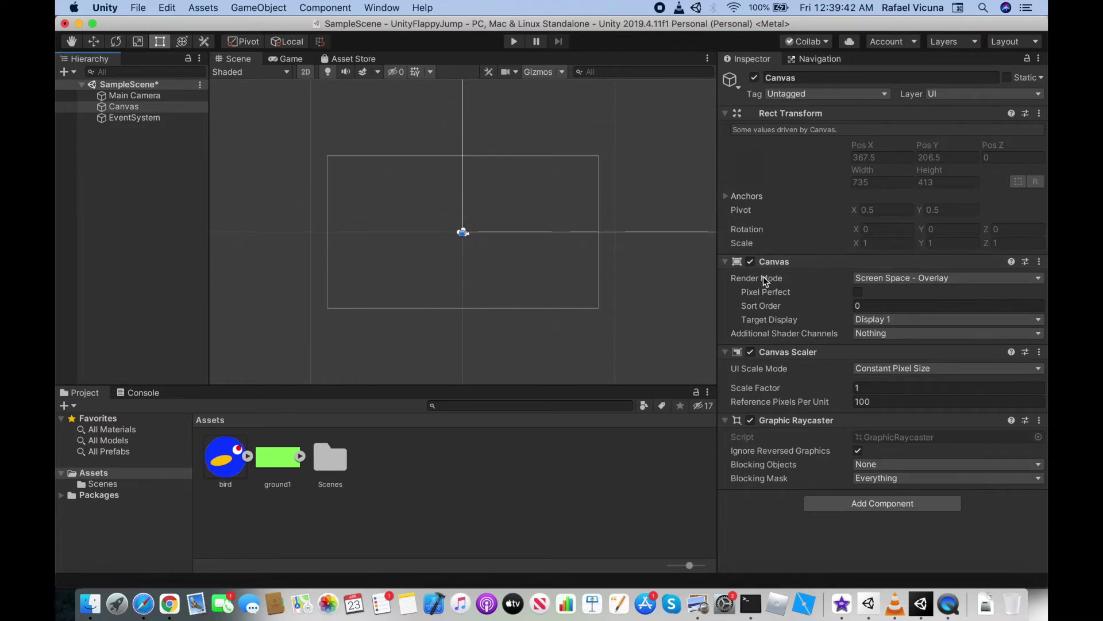
# Step: Set the Canvas Render Mode to Screen Space - Camera
pyautogui.click(957, 279)
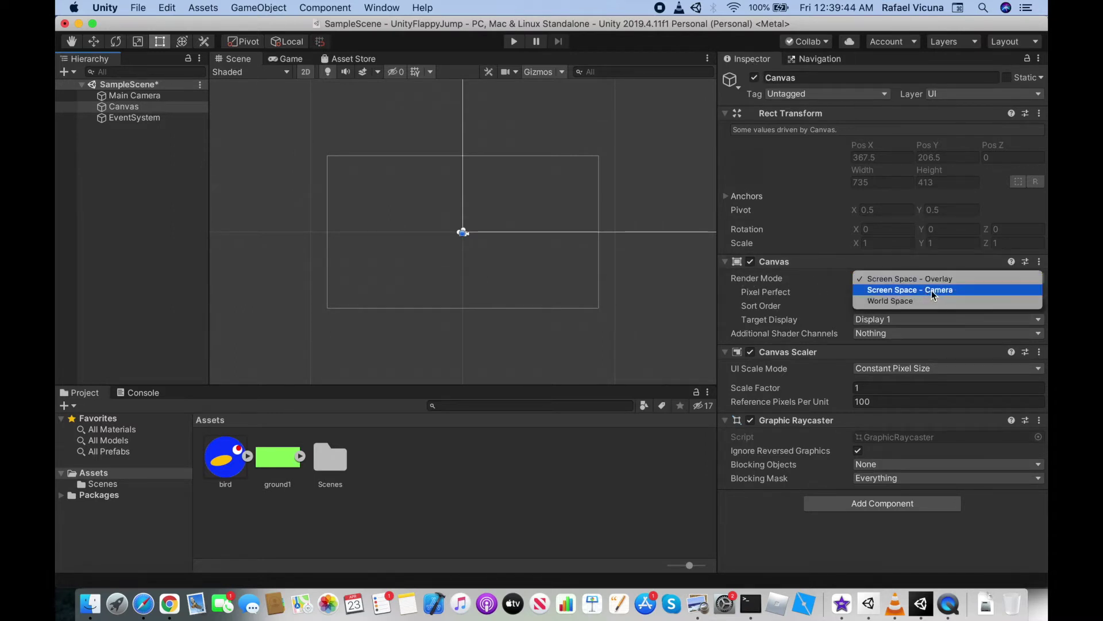
pyautogui.click(946, 290)
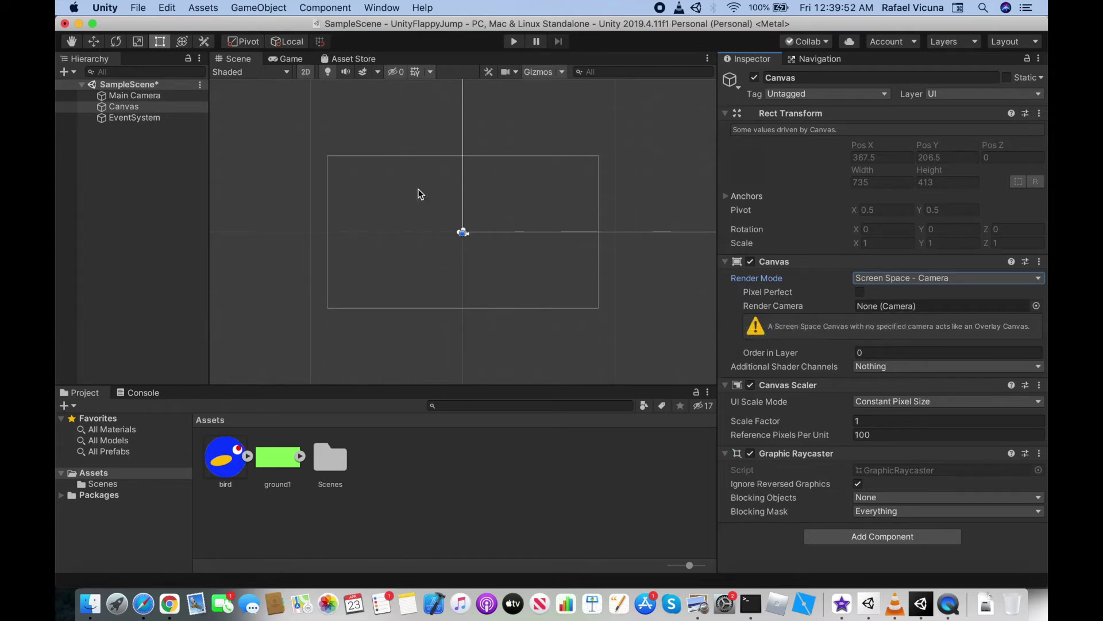
pyautogui.scroll(-5, 546, 161)
pyautogui.moveTo(591, 145); pyautogui.dragTo(524, 201, button='middle')
pyautogui.scroll(5, 557, 190)
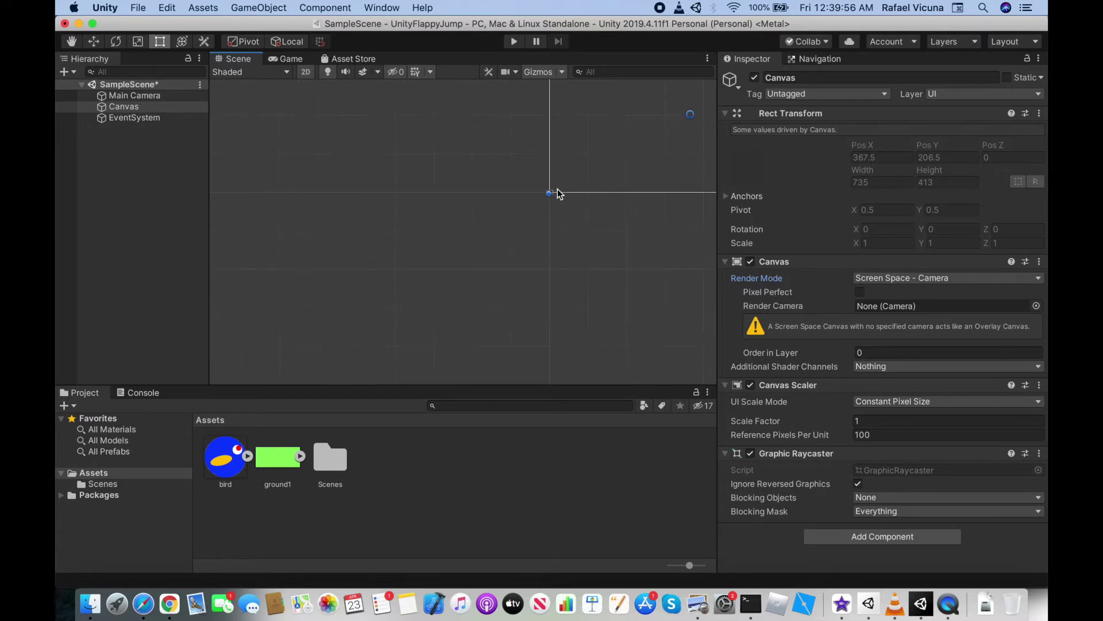
pyautogui.scroll(-5, 558, 193)
pyautogui.moveTo(562, 192); pyautogui.dragTo(458, 181, button='middle')
pyautogui.scroll(3, 456, 176)
pyautogui.moveTo(436, 142); pyautogui.dragTo(436, 173, button='middle')
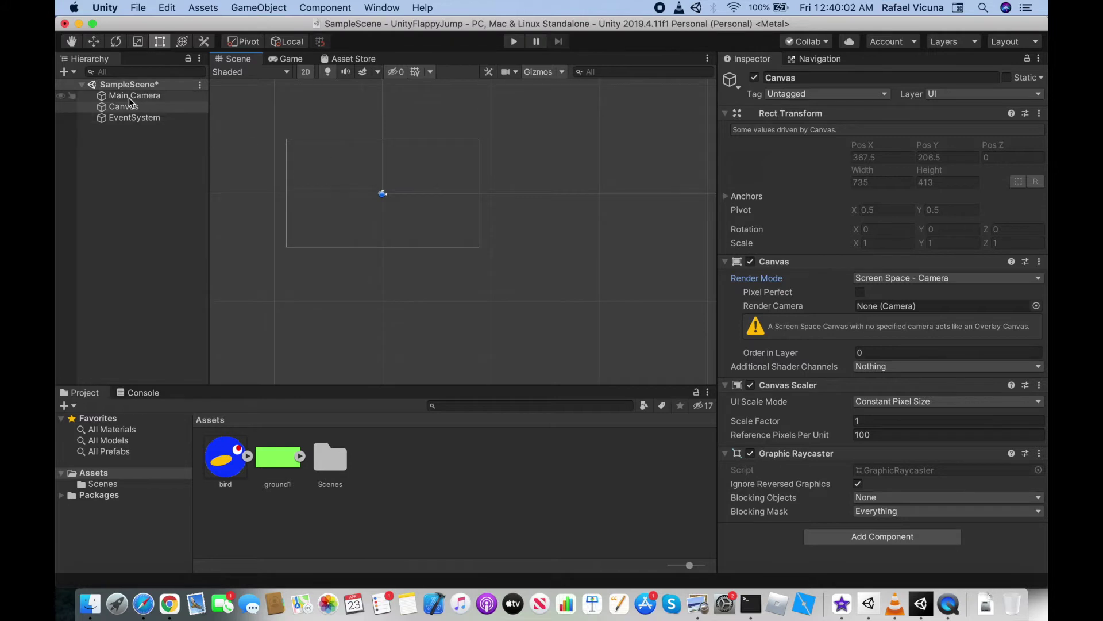
# Step: Assign Main Camera as the Canvas's Render Camera, at plane distance 100
pyautogui.moveTo(121, 98); pyautogui.dragTo(878, 308)
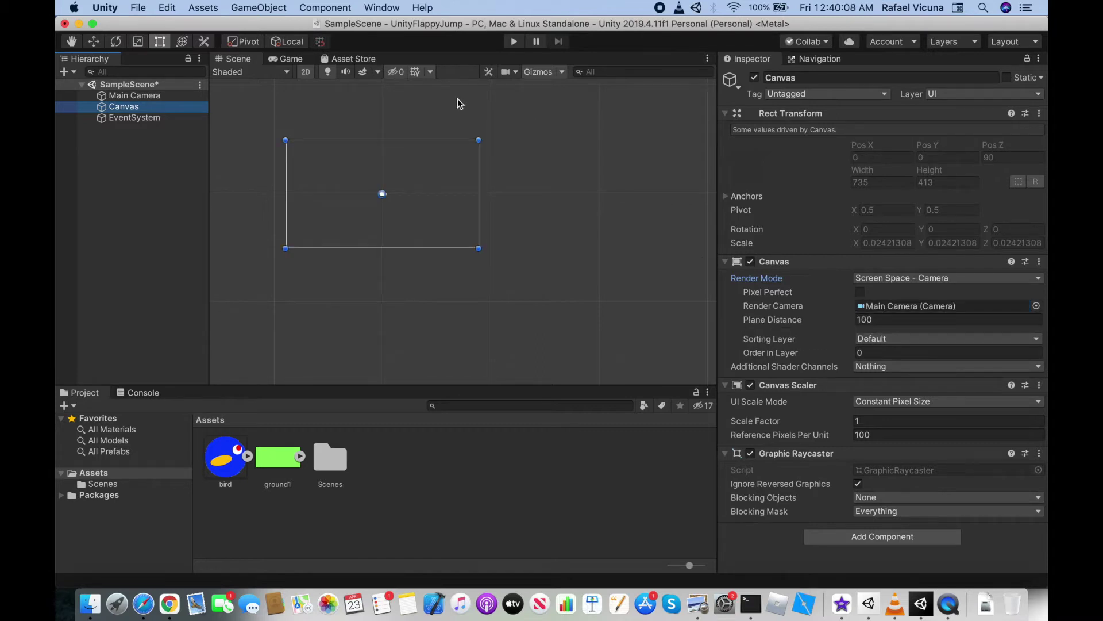
pyautogui.moveTo(483, 165); pyautogui.dragTo(527, 170, button='middle')
pyautogui.scroll(3, 443, 171)
# Step: Place the bird sprite upper left, shrink it to about a third, and add ground1 below it
pyautogui.click(368, 534)
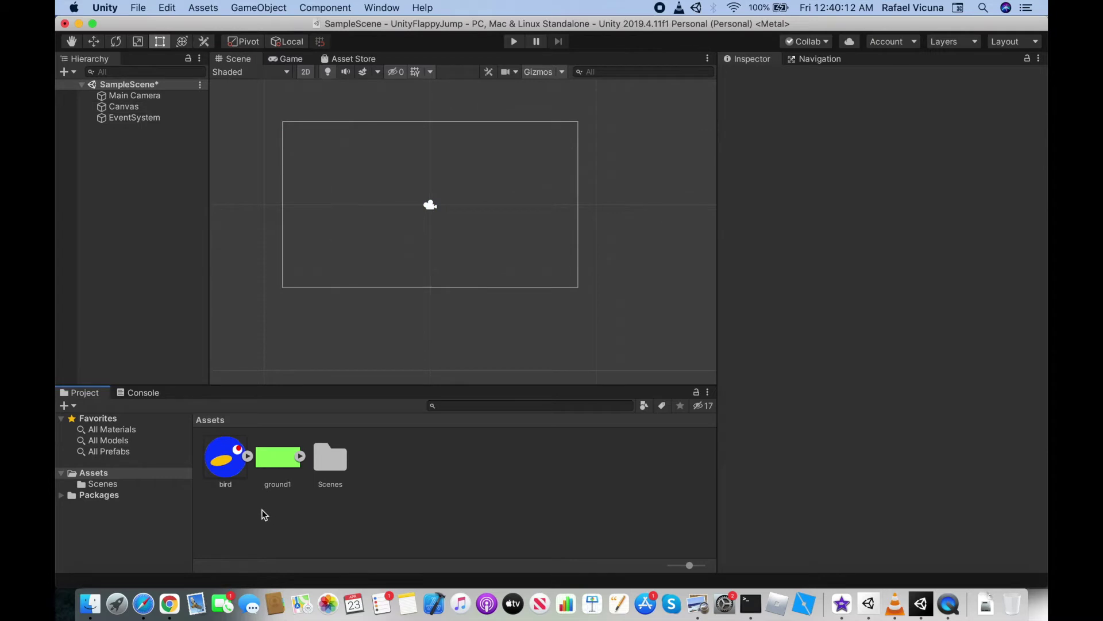
pyautogui.click(229, 471)
pyautogui.moveTo(230, 471); pyautogui.dragTo(370, 167)
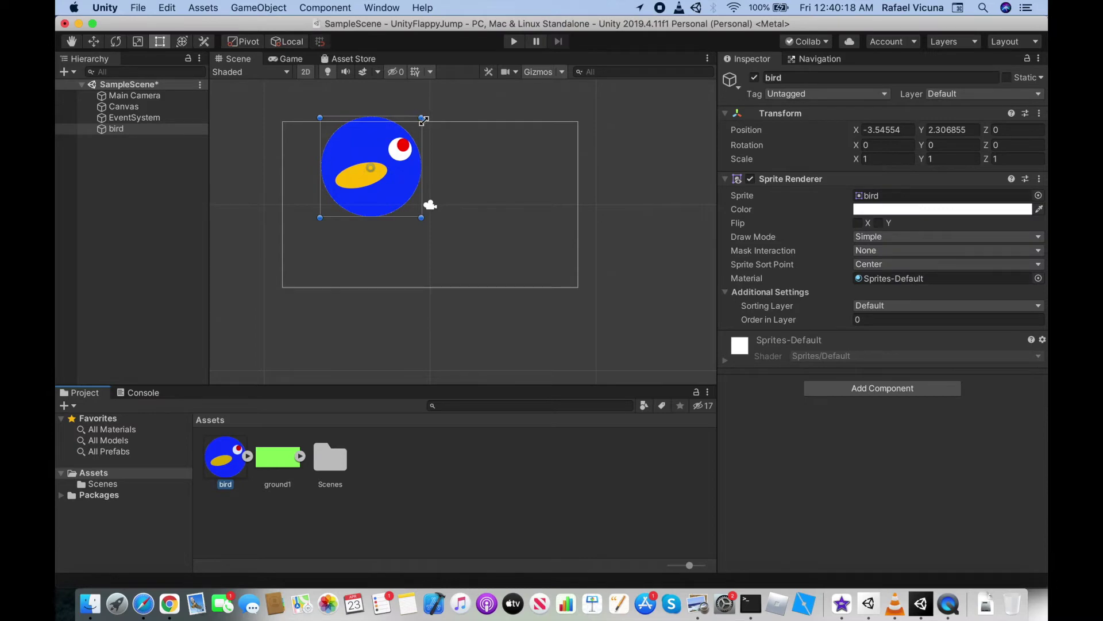
pyautogui.moveTo(60, 129)
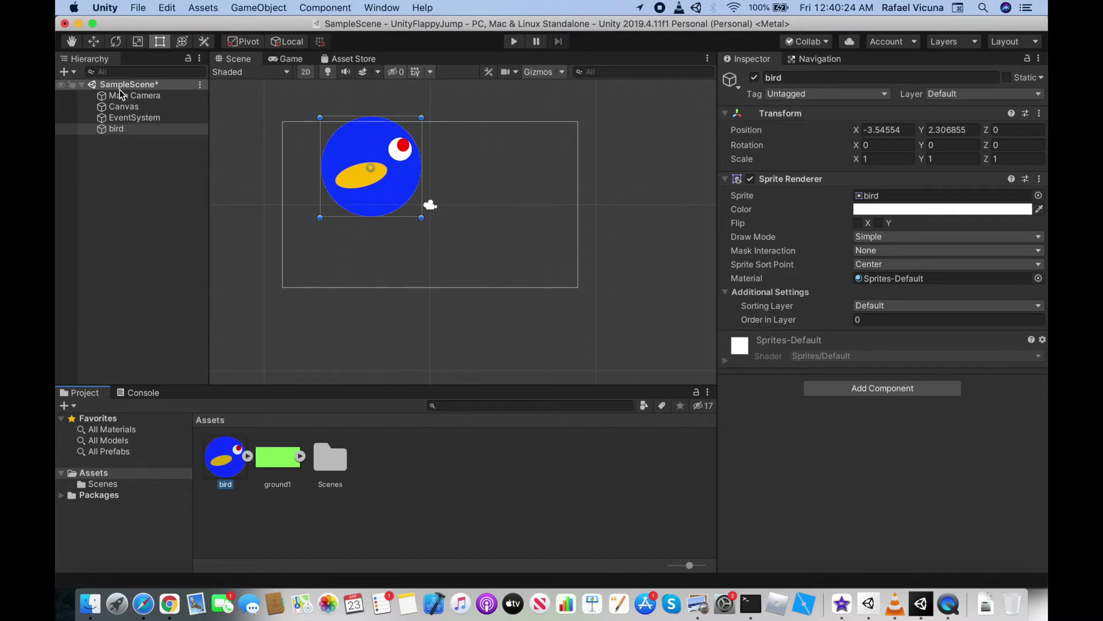
pyautogui.moveTo(421, 117); pyautogui.dragTo(370, 171)
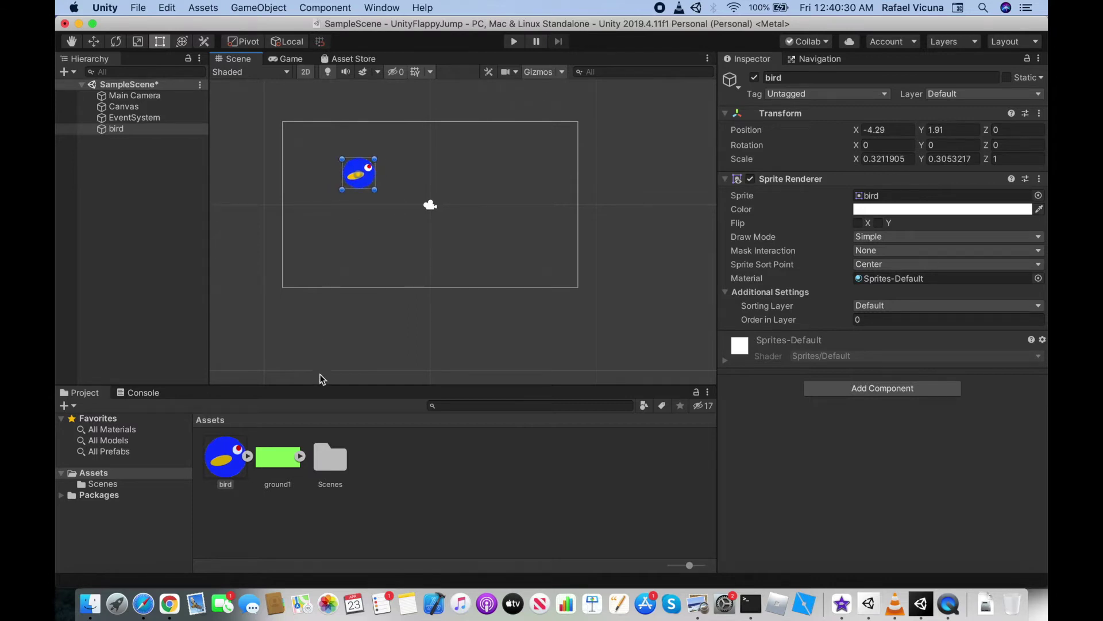
pyautogui.click(274, 456)
pyautogui.moveTo(276, 456); pyautogui.dragTo(592, 277)
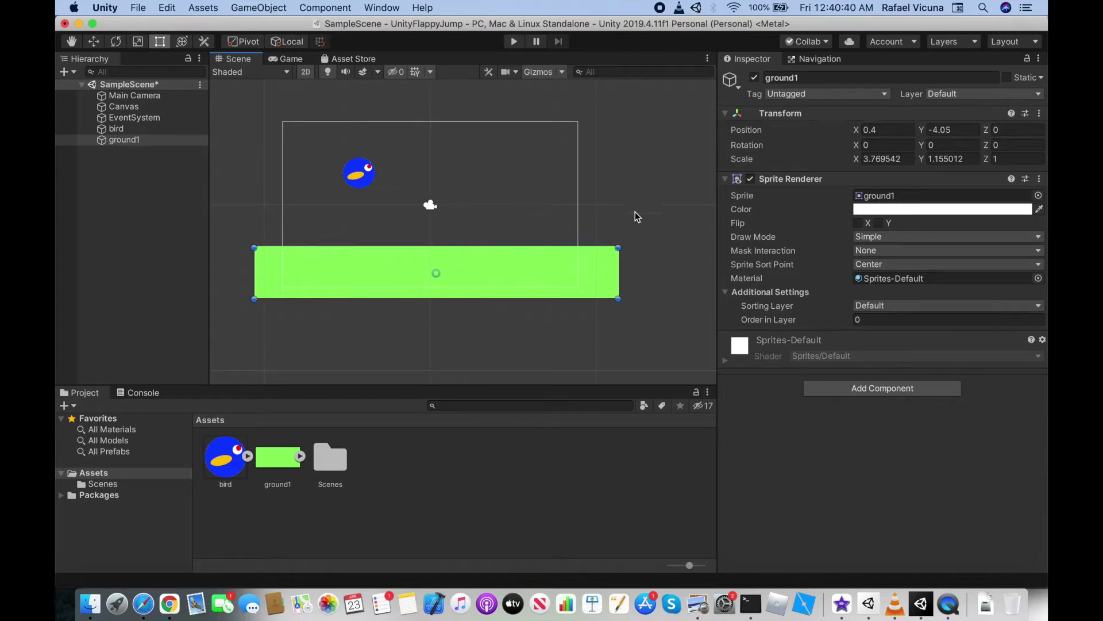
pyautogui.click(546, 207)
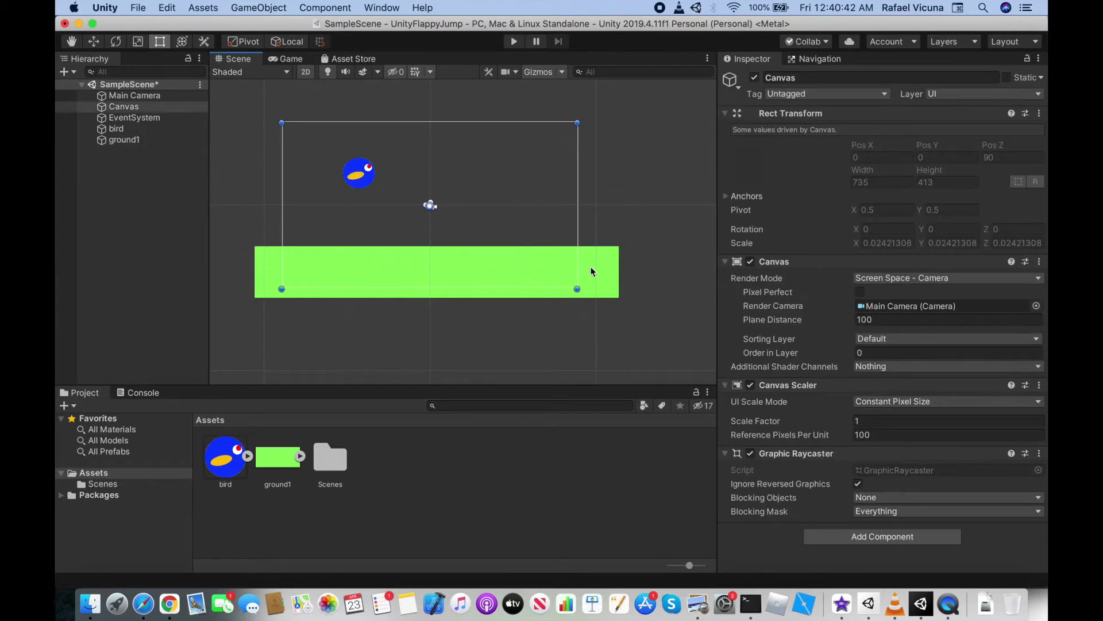
pyautogui.click(592, 267)
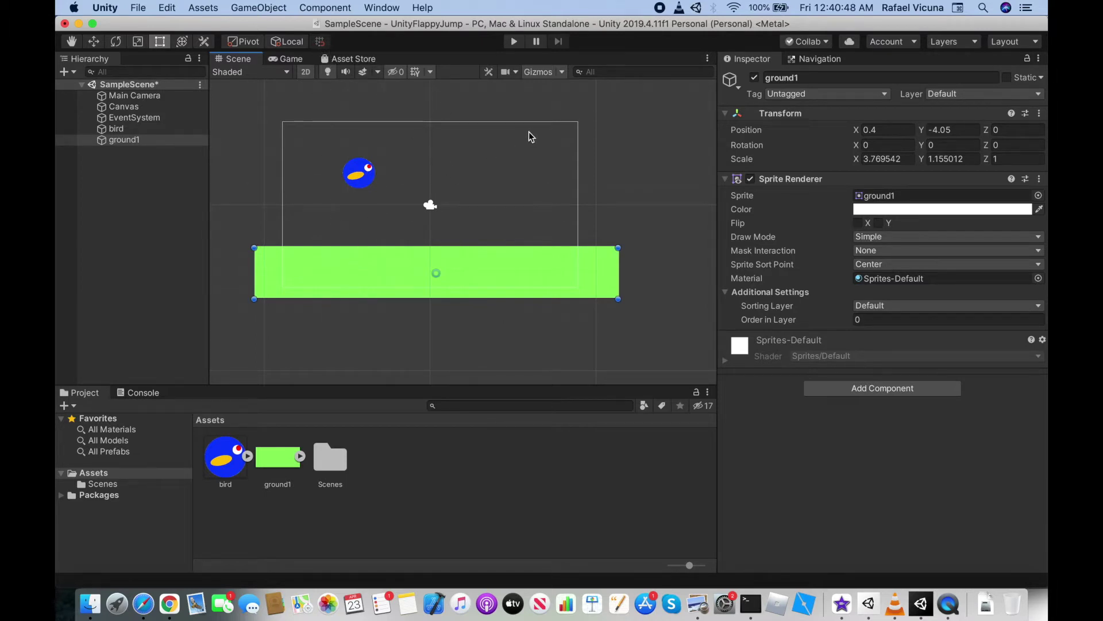
pyautogui.click(616, 139)
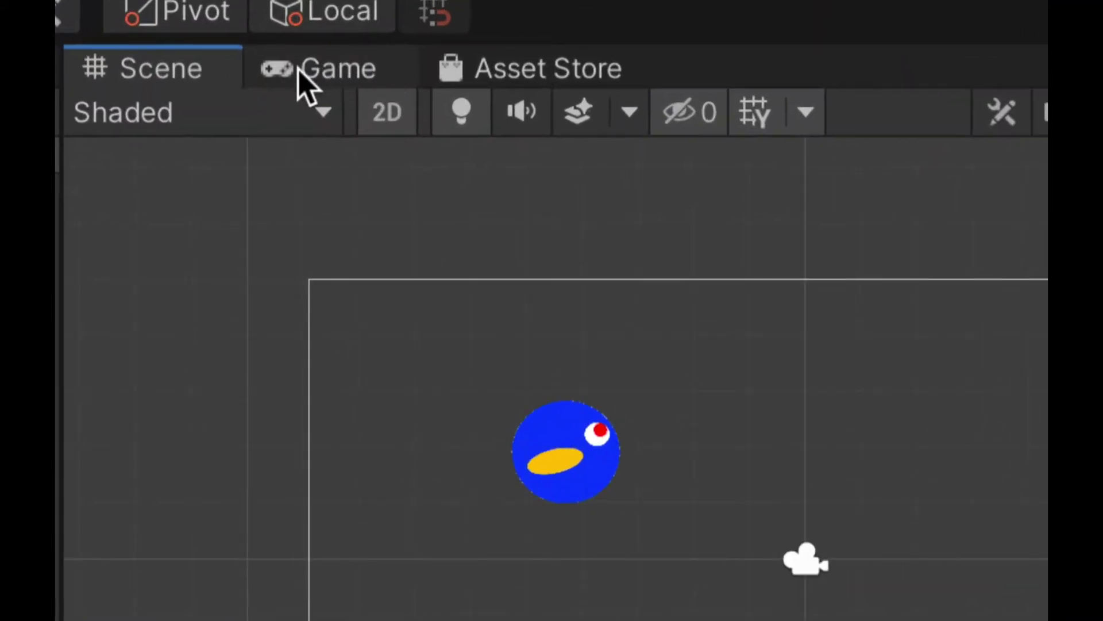
# Step: Set the Main Camera's background colour to black and confirm it in the Game view
pyautogui.click(300, 70)
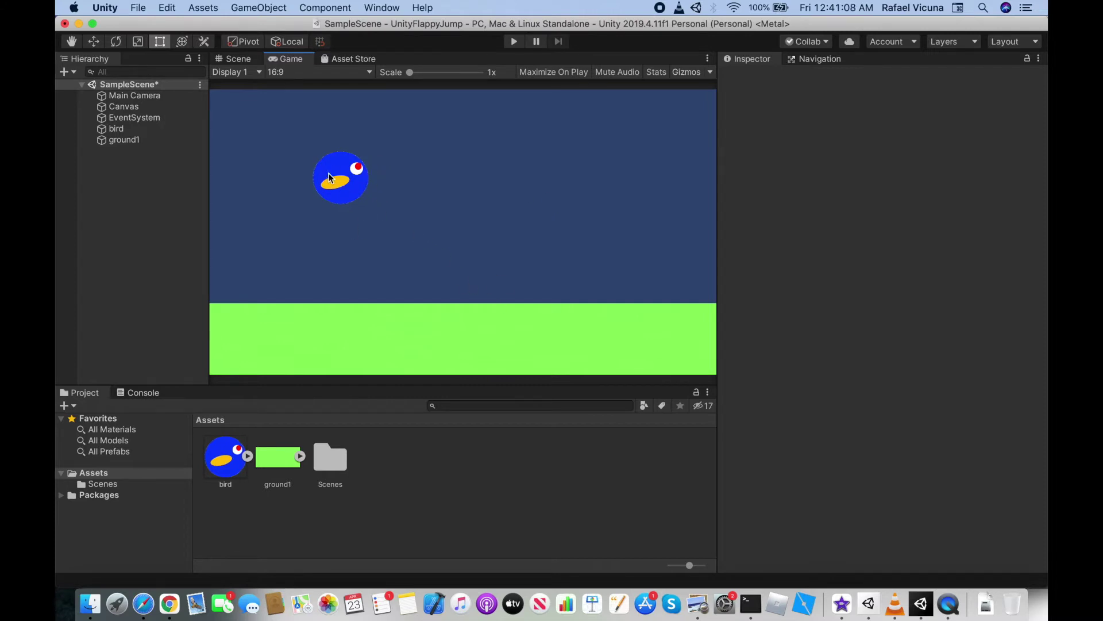
pyautogui.click(235, 58)
pyautogui.click(175, 98)
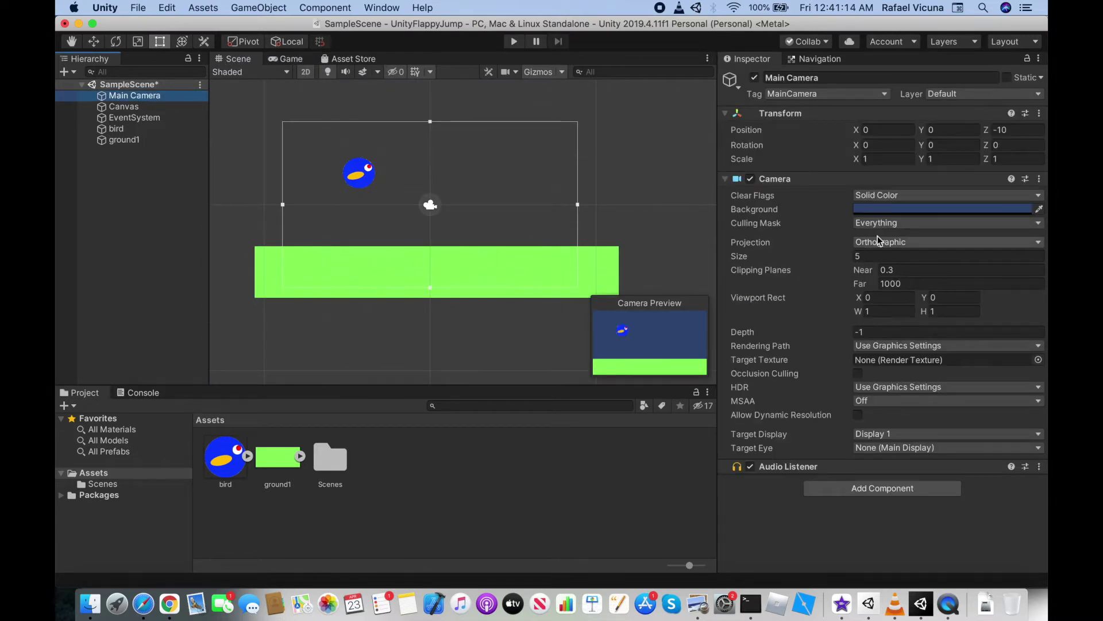
pyautogui.click(922, 208)
pyautogui.moveTo(151, 156); pyautogui.dragTo(61, 209)
pyautogui.click(65, 24)
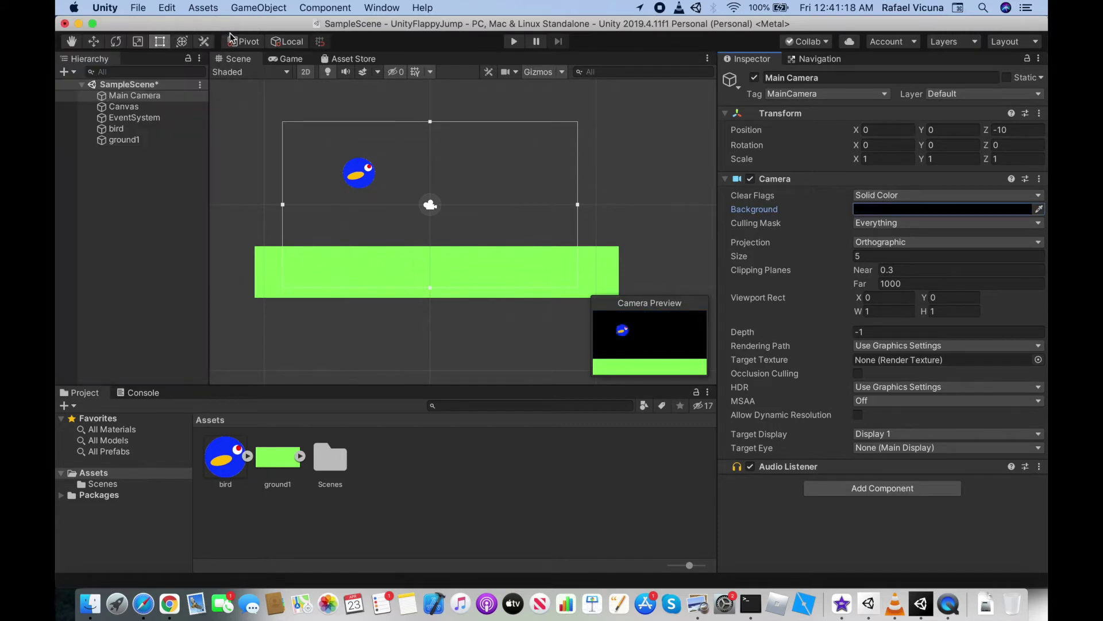
pyautogui.click(290, 60)
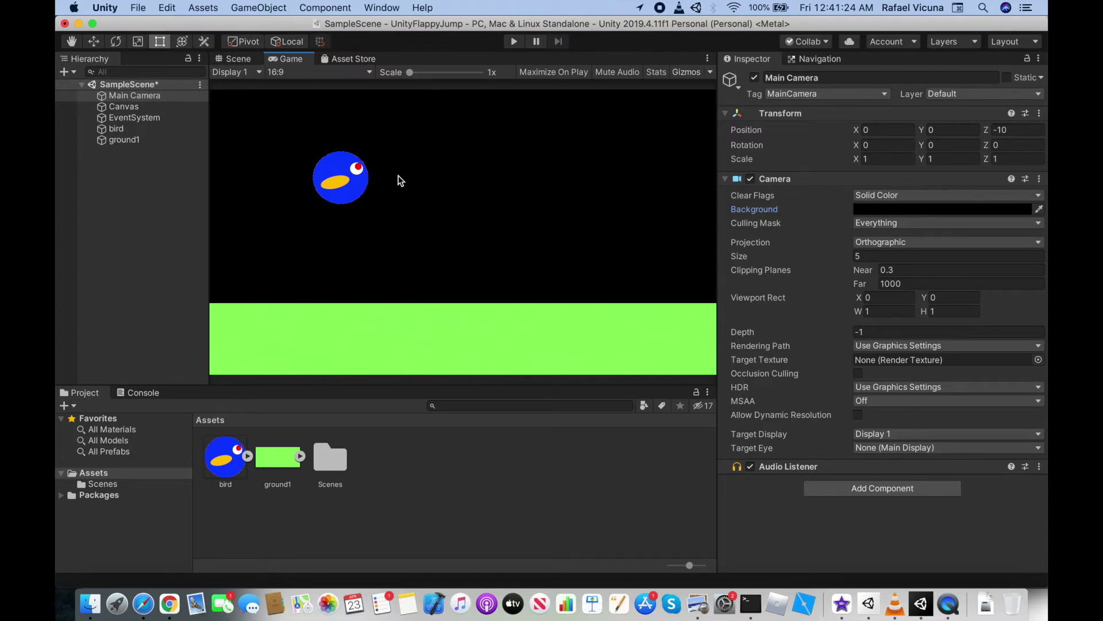
pyautogui.click(232, 59)
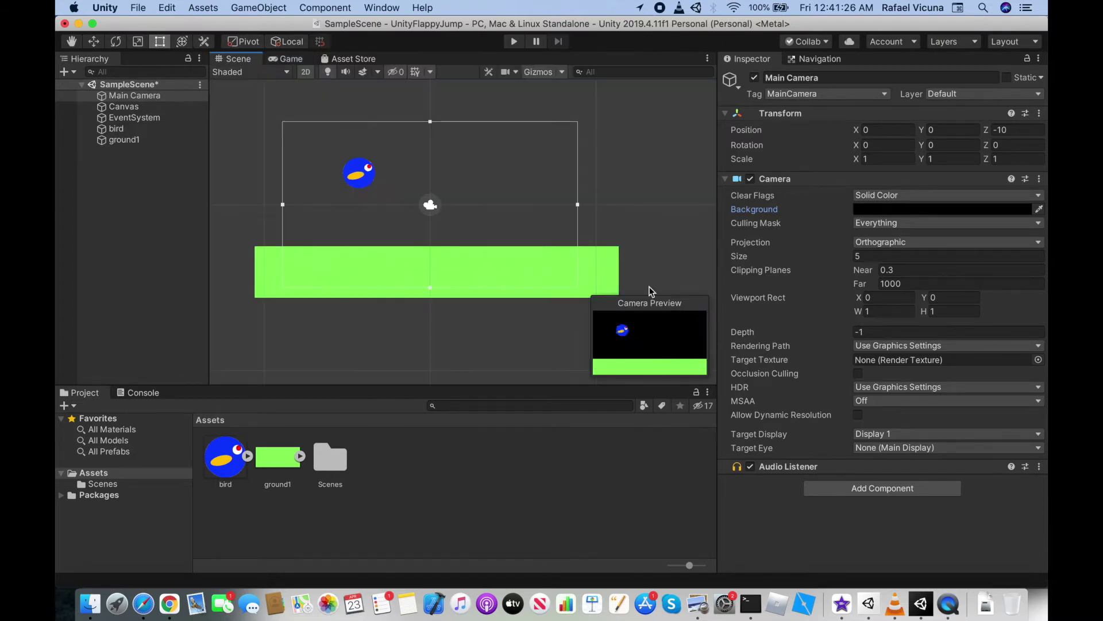
pyautogui.scroll(3, 371, 182)
# Step: Shrink the bird to about 0.2 scale and check it in the Game view
pyautogui.click(369, 178)
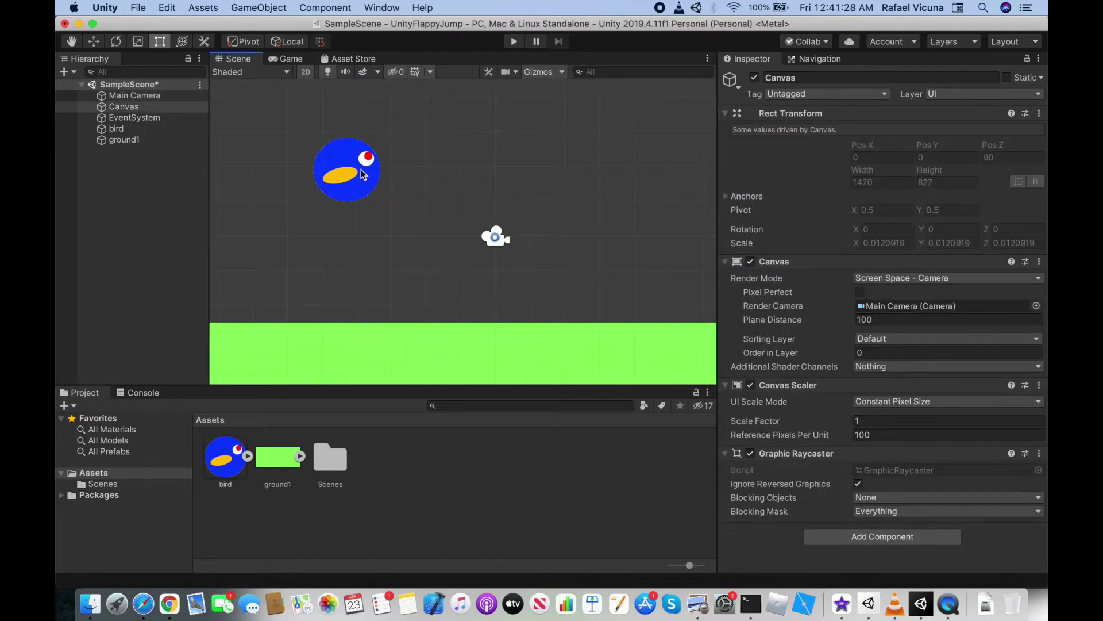
pyautogui.click(364, 174)
pyautogui.moveTo(381, 140); pyautogui.dragTo(351, 110)
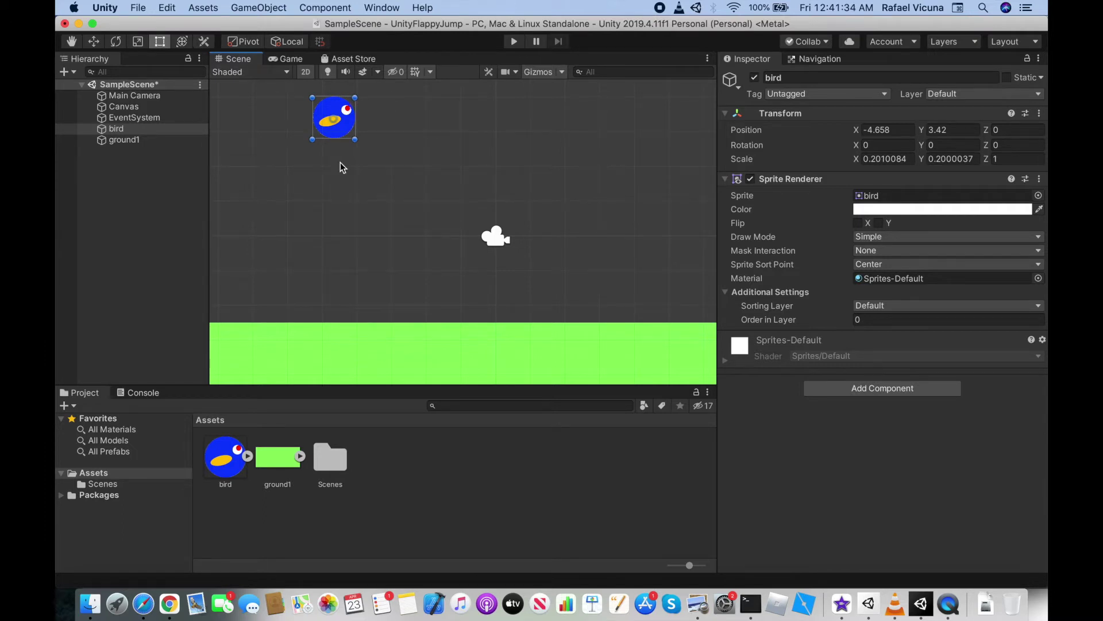
pyautogui.scroll(-5, 340, 162)
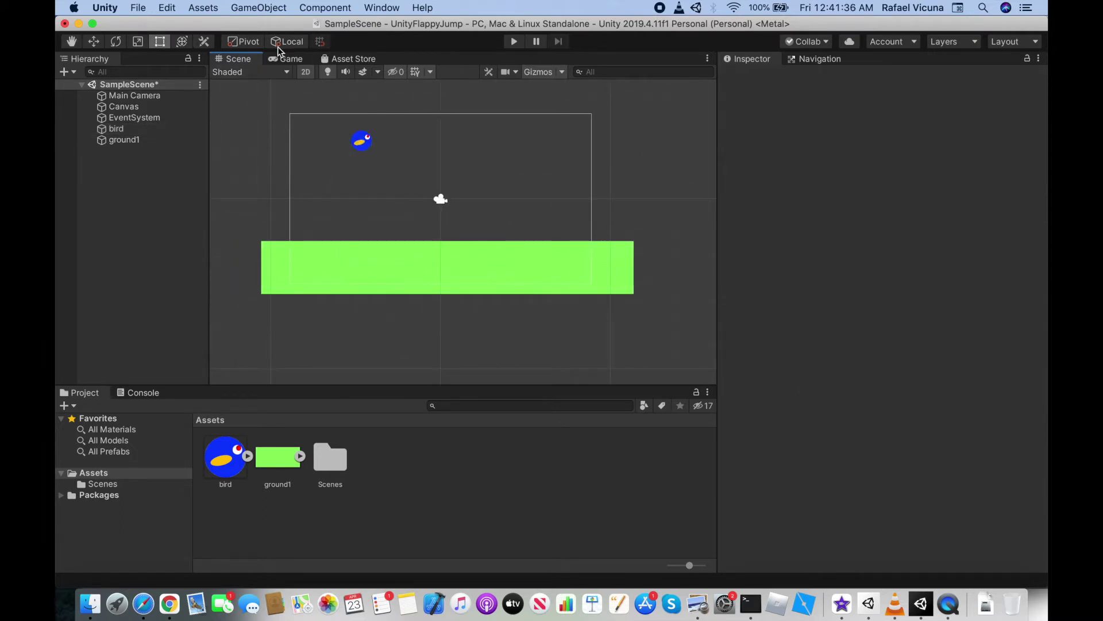
pyautogui.click(286, 59)
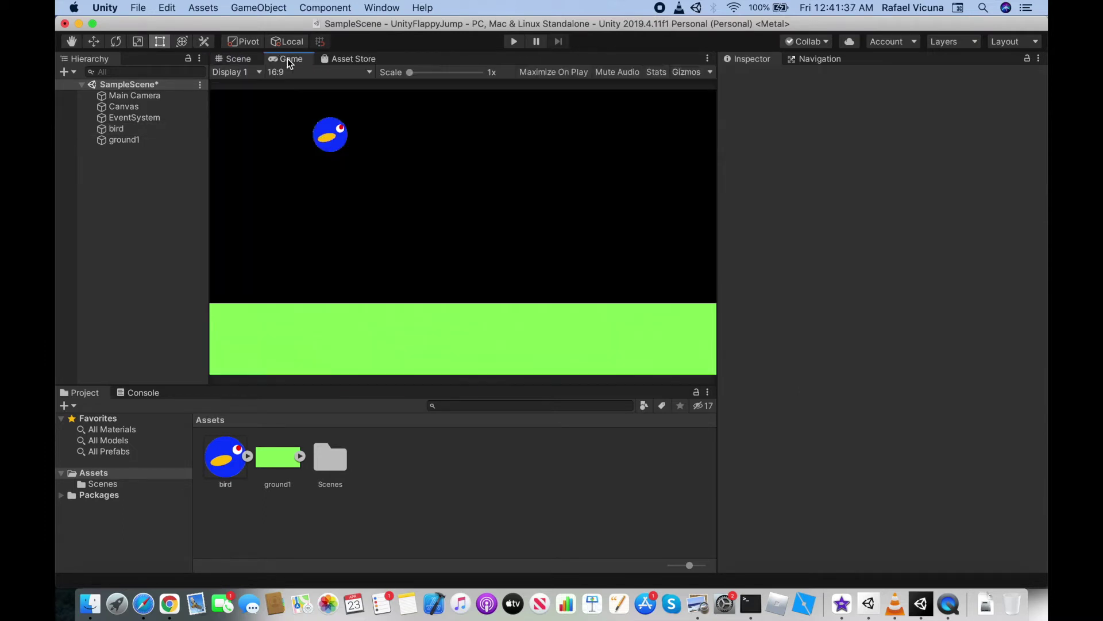
pyautogui.click(236, 59)
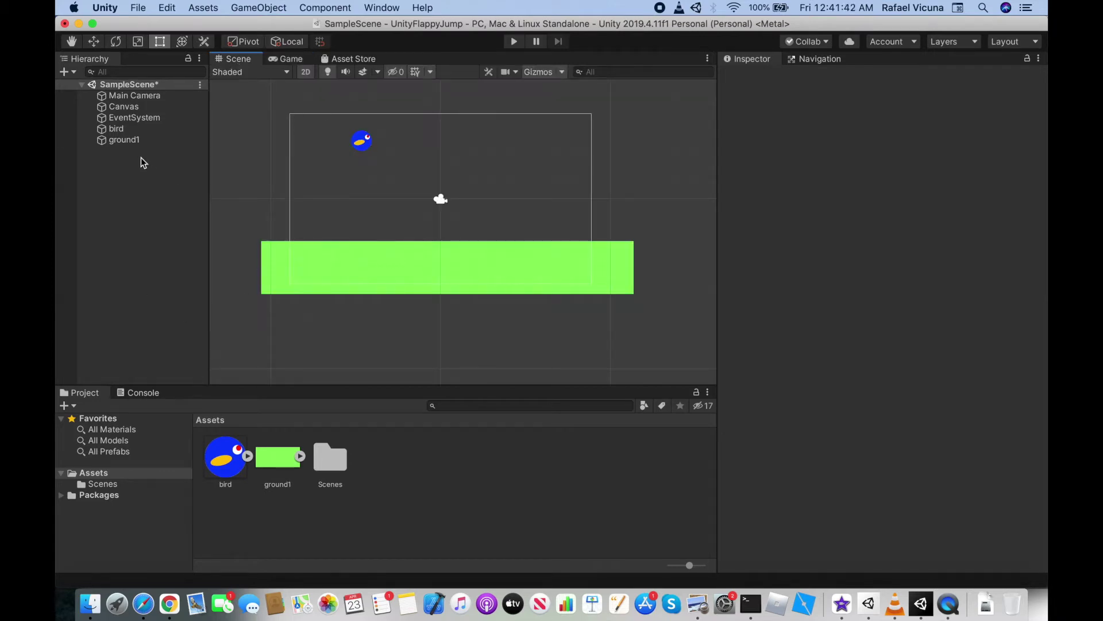
# Step: Open the bird's Add Component list and clear the old search text
pyautogui.click(111, 131)
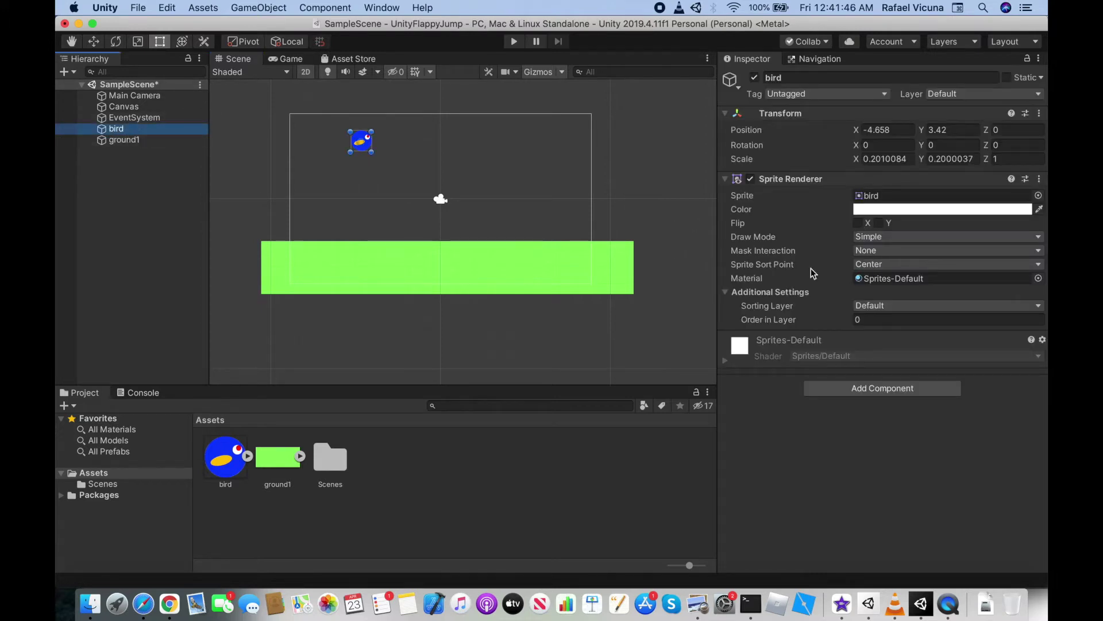
pyautogui.click(906, 390)
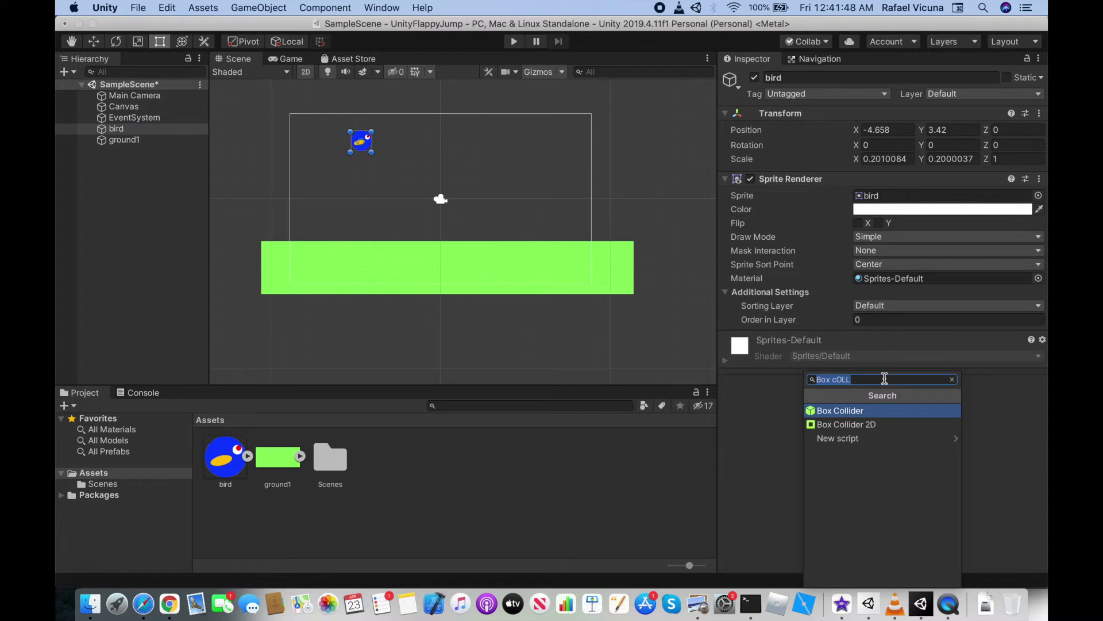
pyautogui.press('BackSpace')
# Step: Start a New script component on the bird, named BirdJump
pyautogui.click(1011, 431)
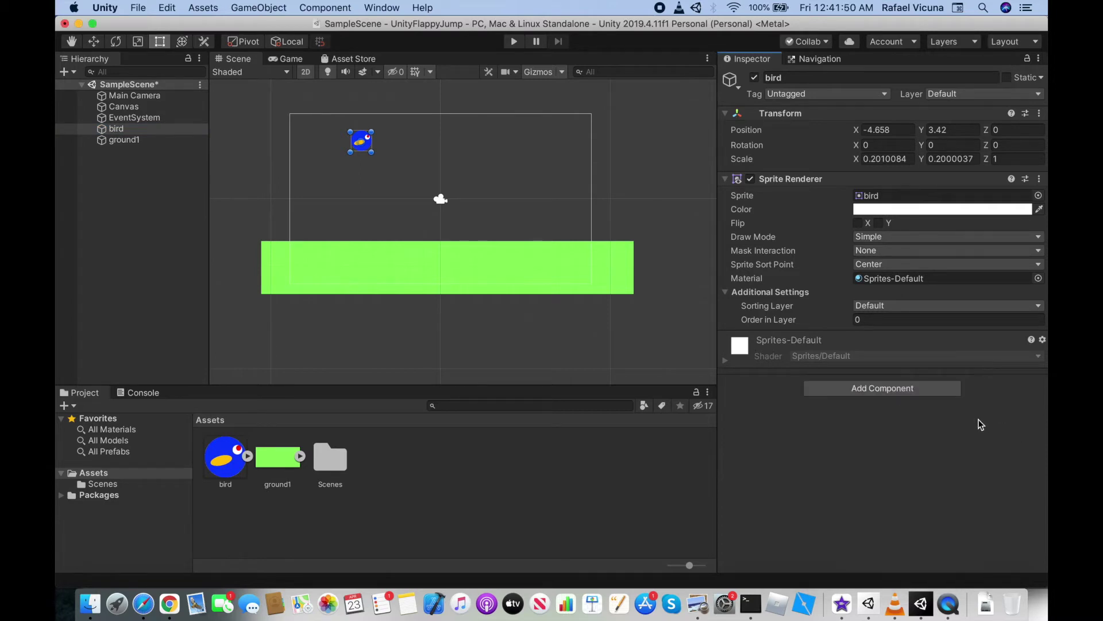
pyautogui.click(897, 392)
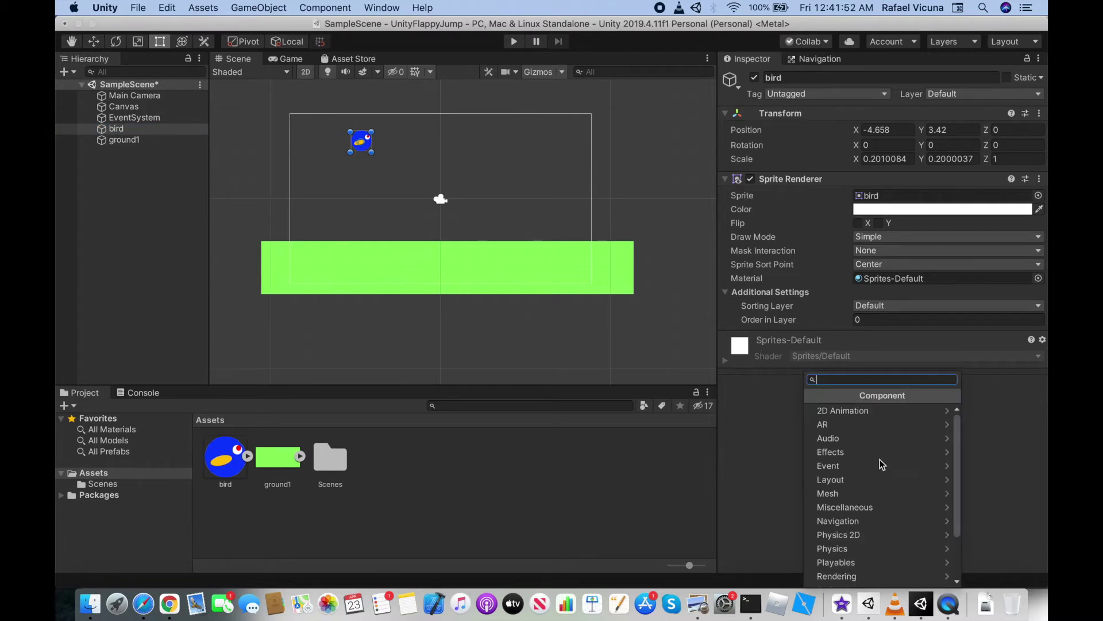
pyautogui.scroll(-1, 922, 449)
pyautogui.scroll(-3, 921, 446)
pyautogui.scroll(3, 922, 446)
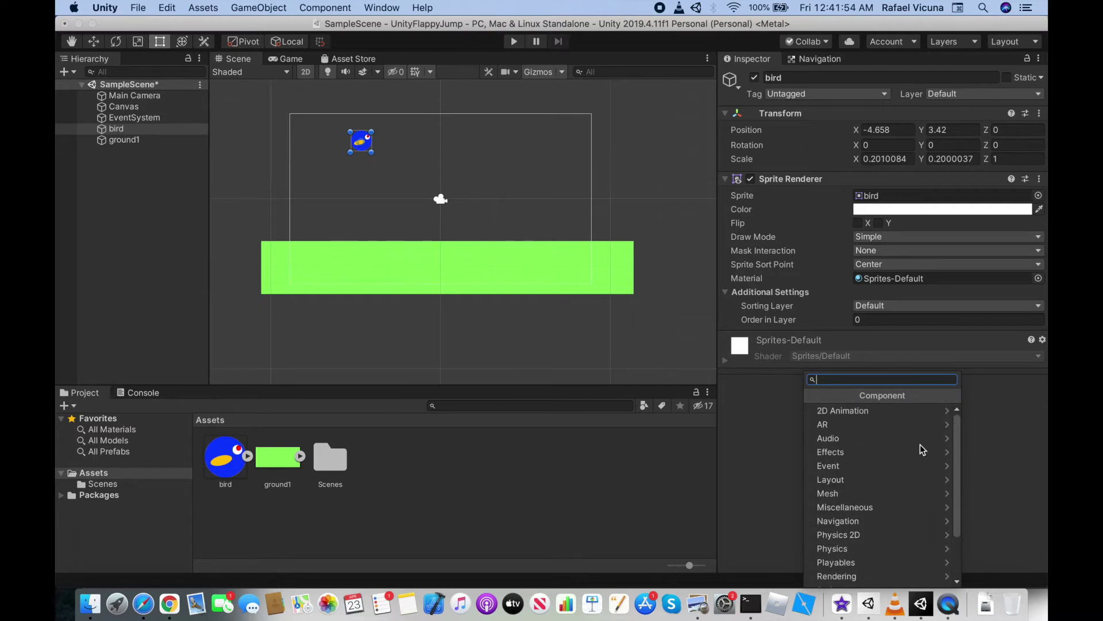
pyautogui.scroll(-3, 914, 437)
pyautogui.scroll(3, 906, 421)
pyautogui.scroll(-3, 905, 422)
pyautogui.scroll(3, 905, 422)
pyautogui.scroll(-3, 842, 485)
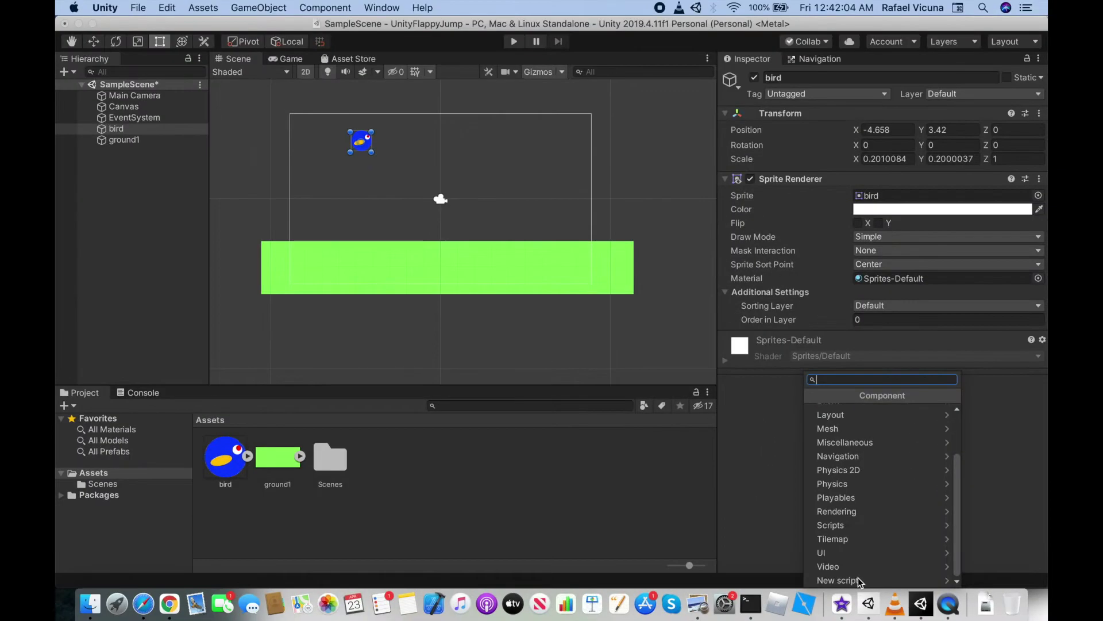
pyautogui.click(767, 566)
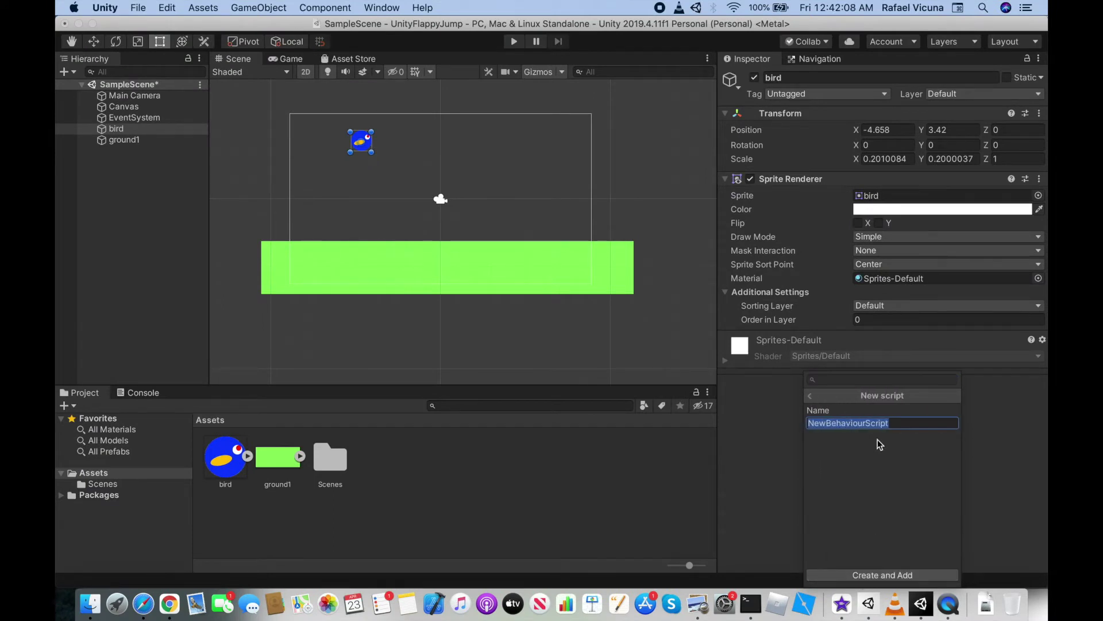
pyautogui.write('BirdJump')
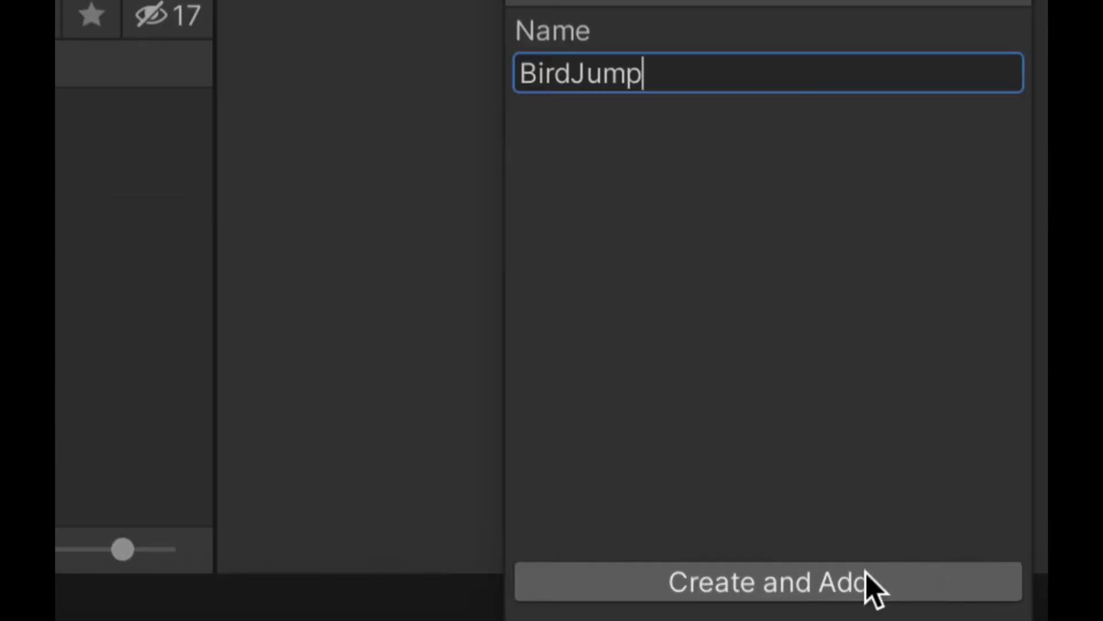
# Step: Create and attach the BirdJump script, view its code, then reselect the bird
pyautogui.click(931, 574)
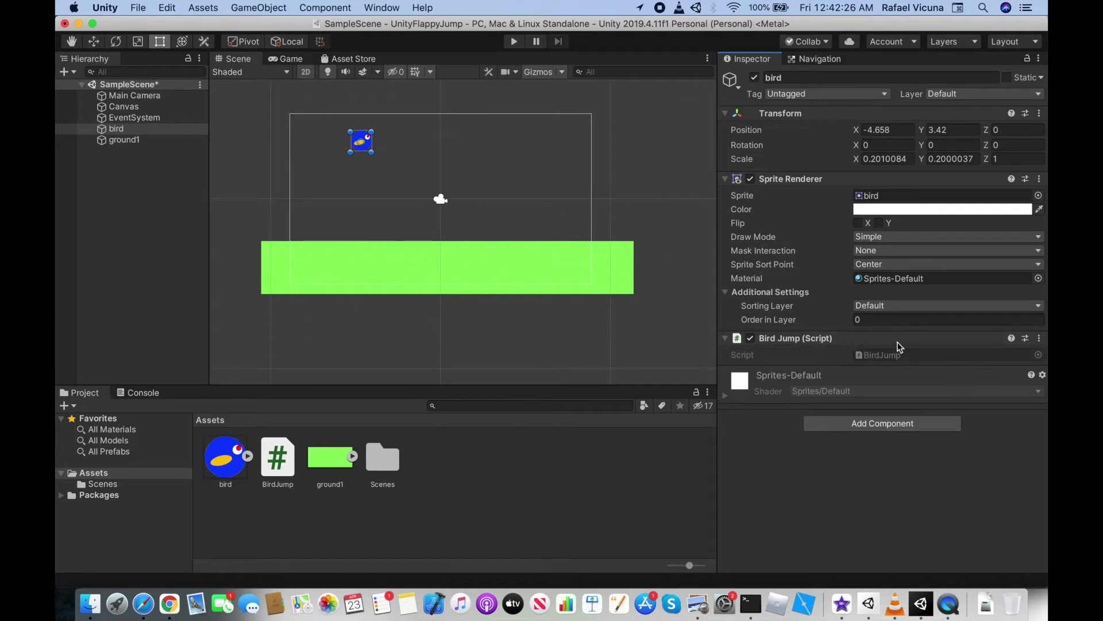
pyautogui.click(276, 466)
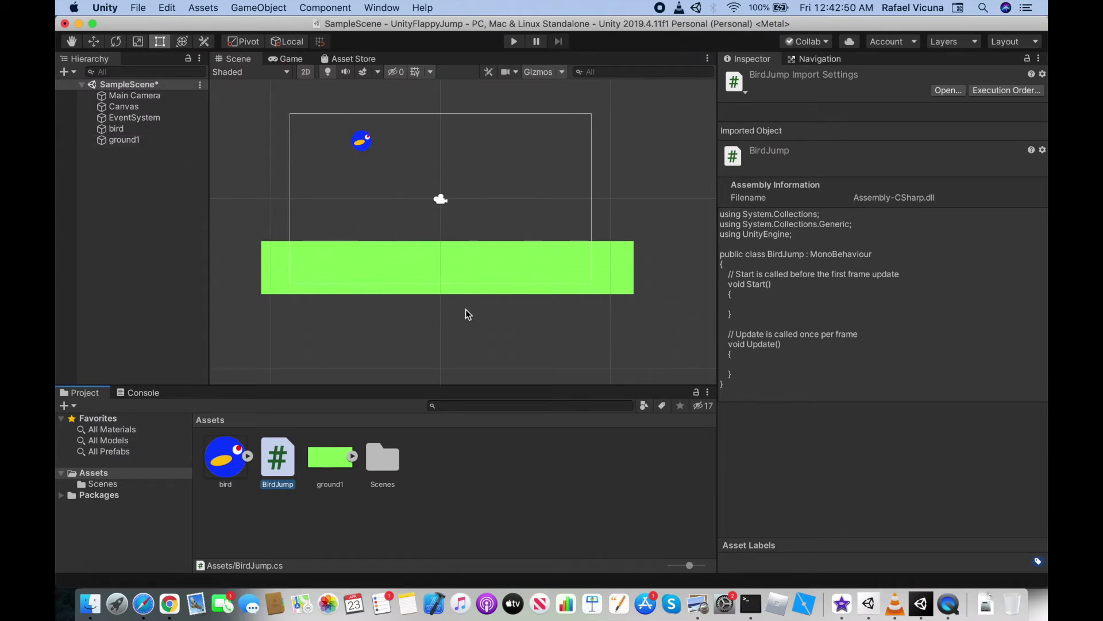
pyautogui.click(138, 128)
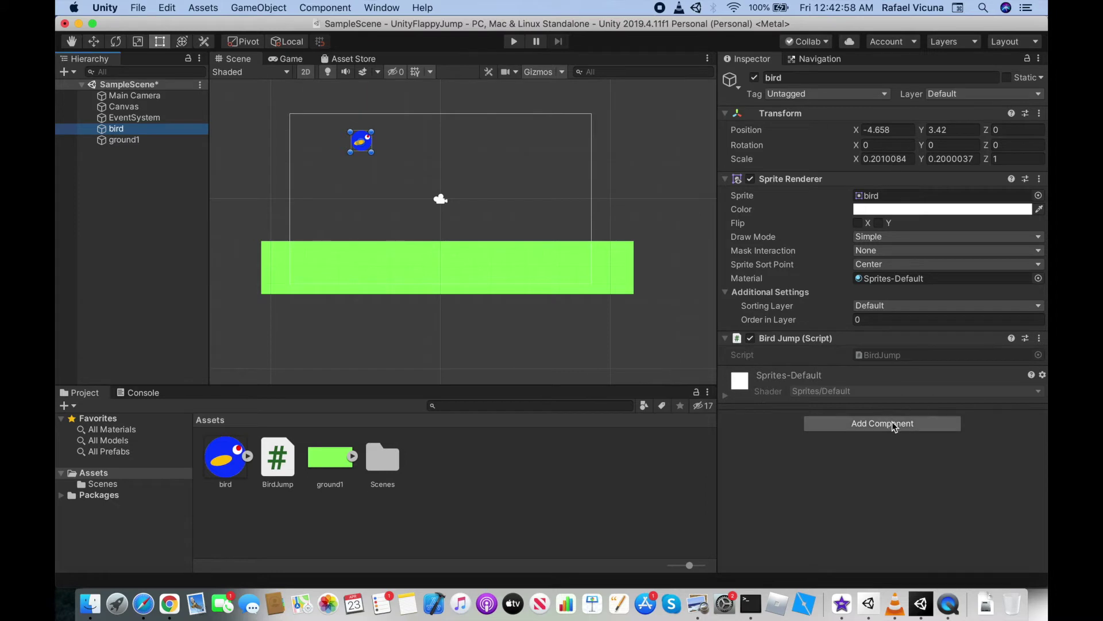
# Step: Add a Box Collider 2D to the bird
pyautogui.click(934, 423)
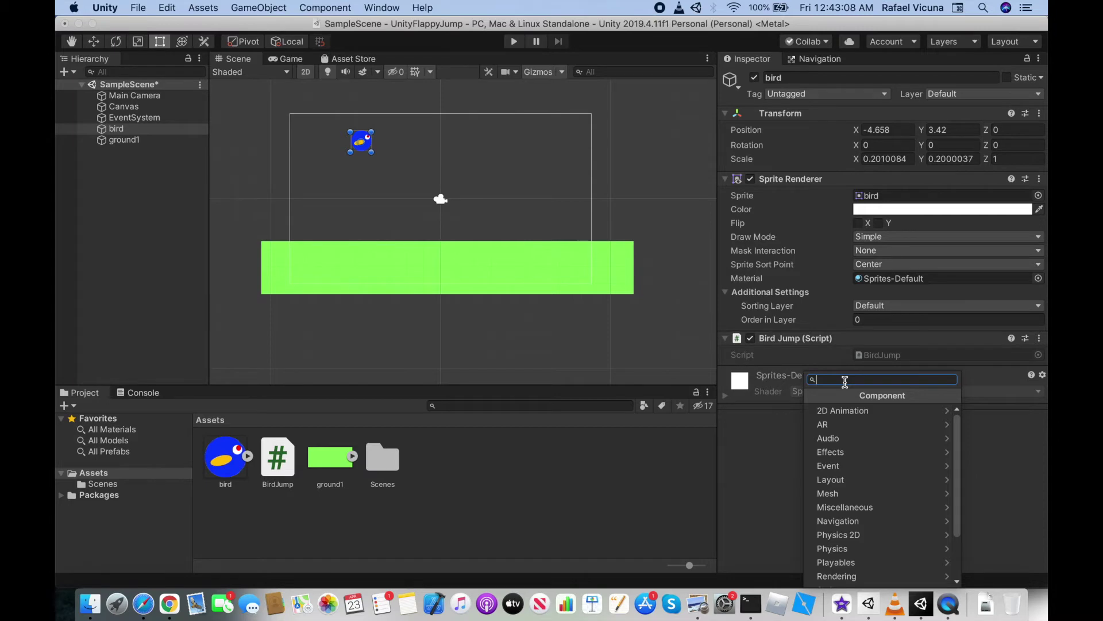
pyautogui.write('Box Collid')
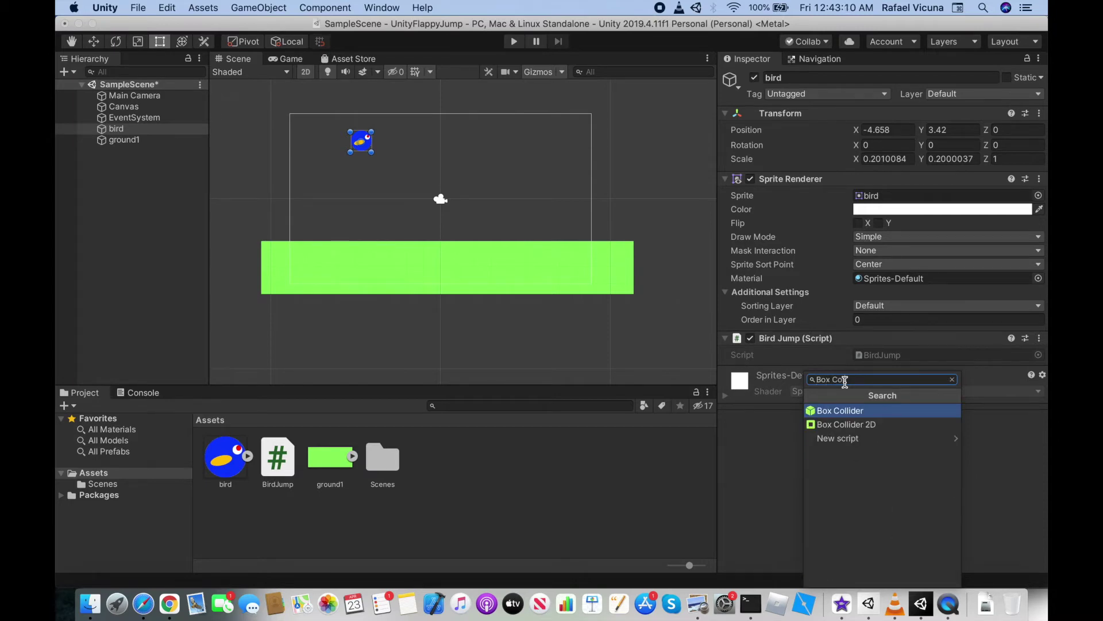
pyautogui.write('er')
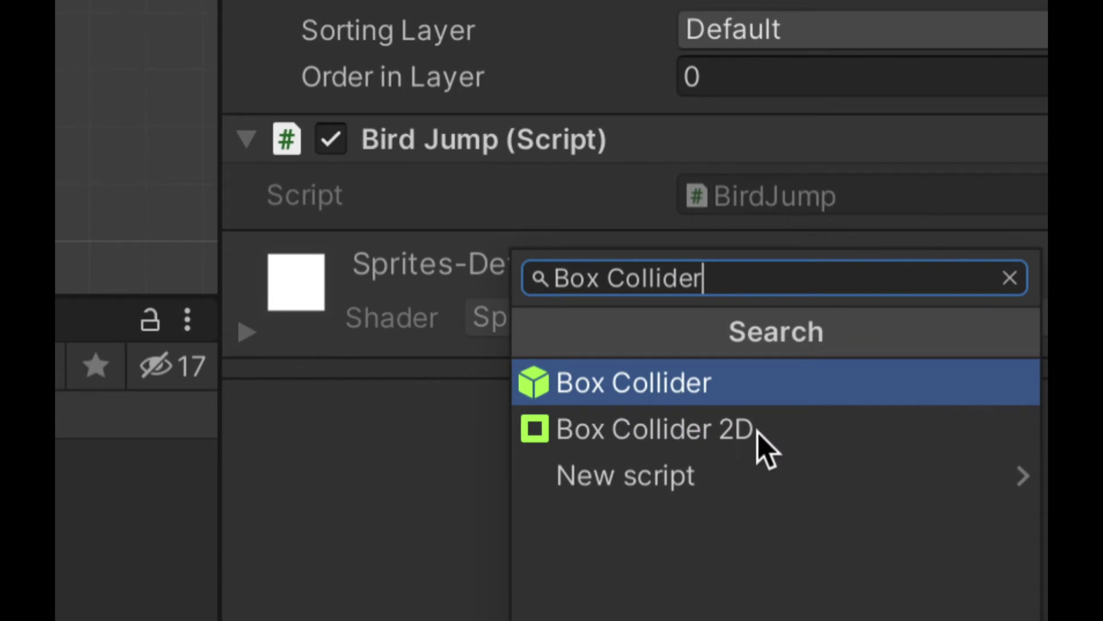
pyautogui.click(723, 445)
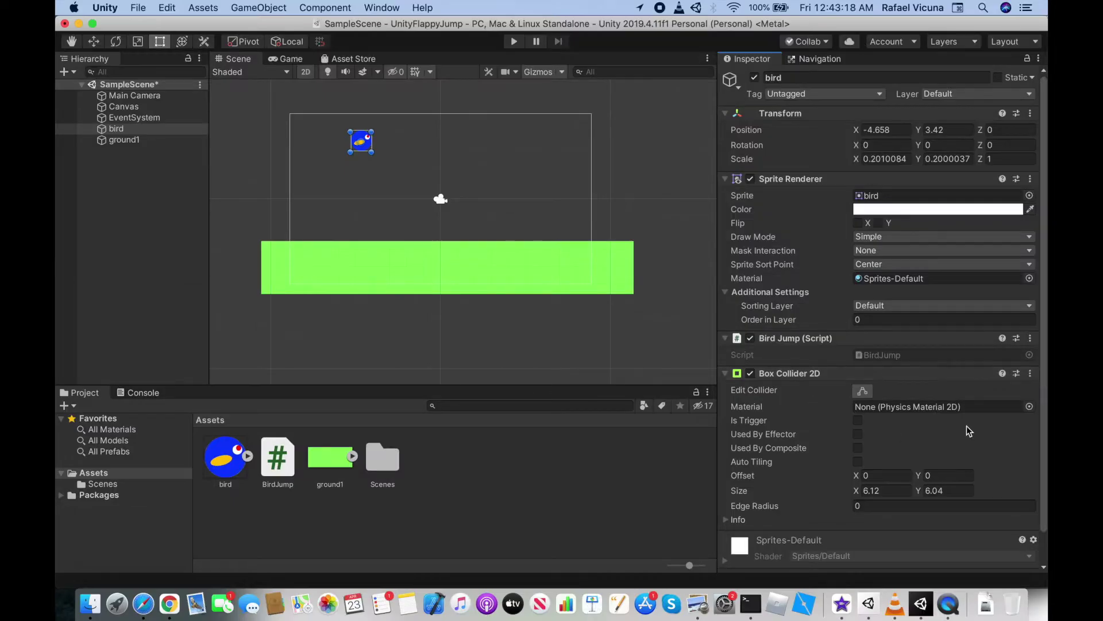
pyautogui.scroll(-2, 967, 425)
# Step: Add a Rigidbody 2D to the bird with Gravity Scale 1
pyautogui.click(928, 556)
pyautogui.write('Rigidbo')
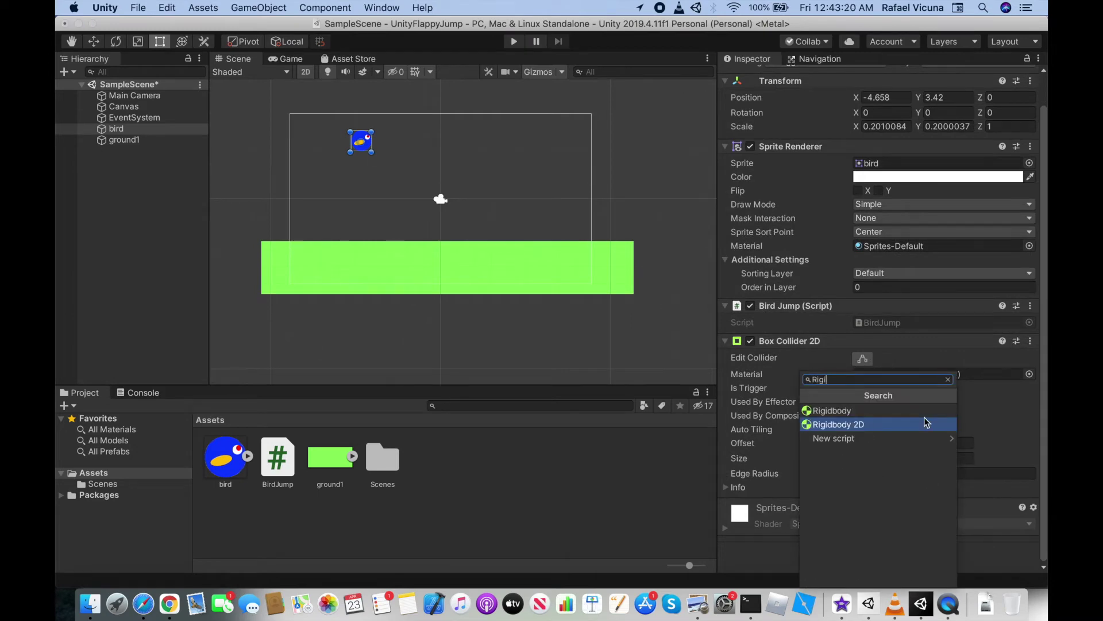
pyautogui.click(853, 425)
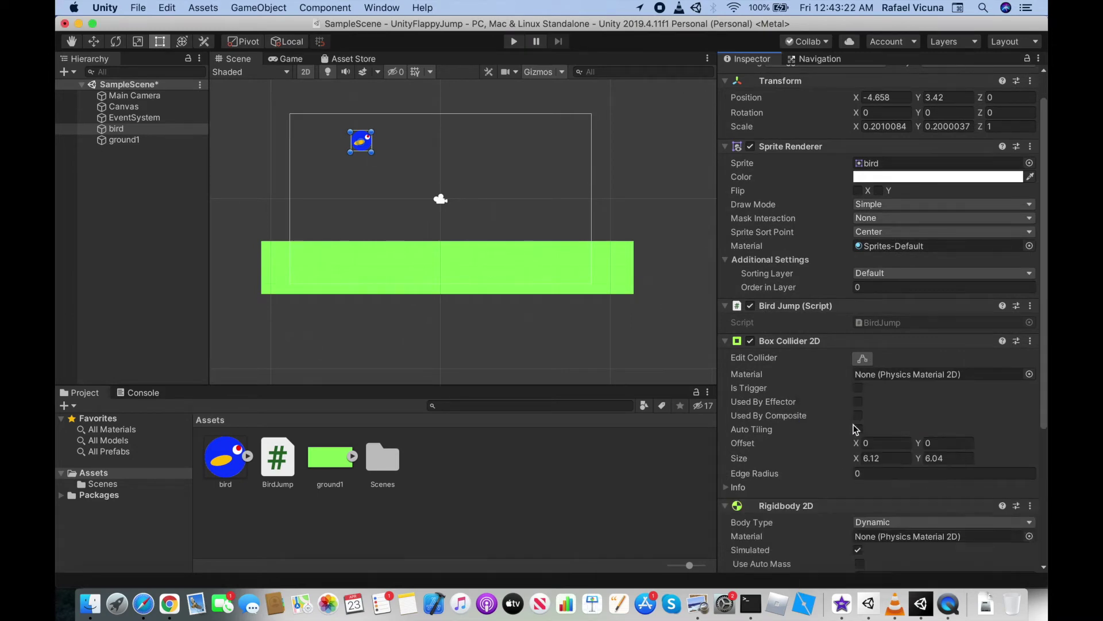
pyautogui.scroll(-4, 874, 408)
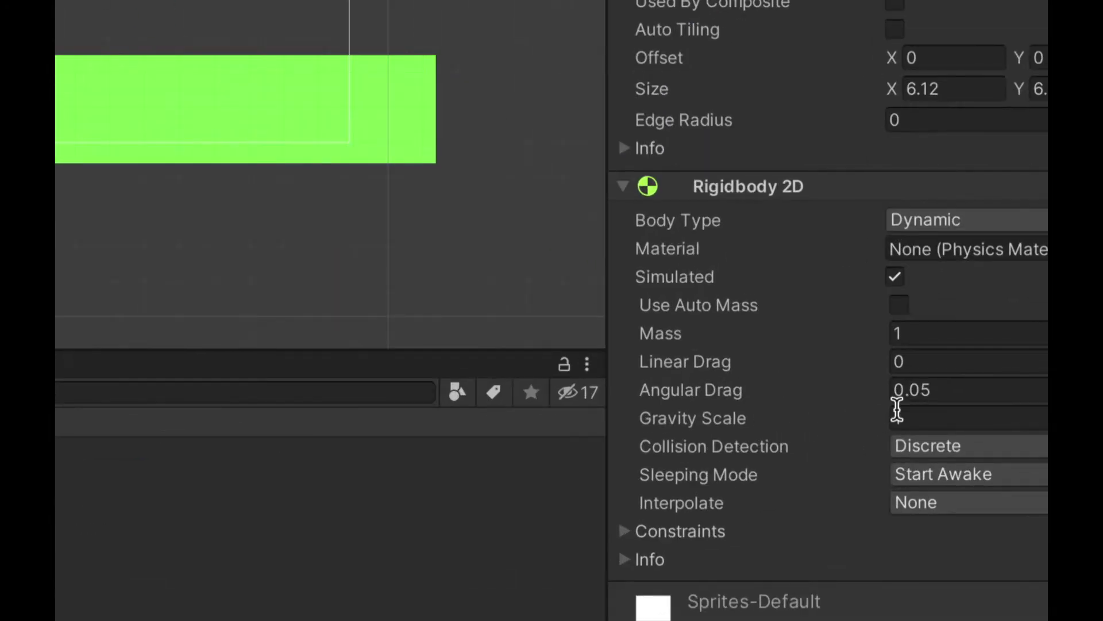
pyautogui.click(863, 418)
pyautogui.press('BackSpace')
pyautogui.write('1')
pyautogui.press('Return')
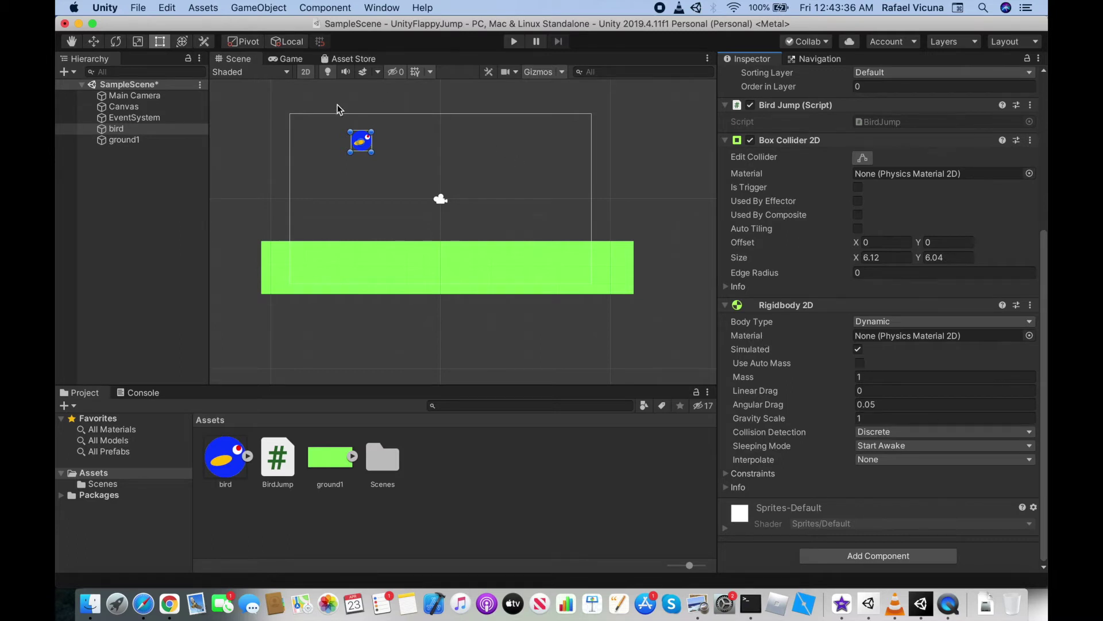
# Step: Review the bird's components, then select ground1
pyautogui.click(258, 129)
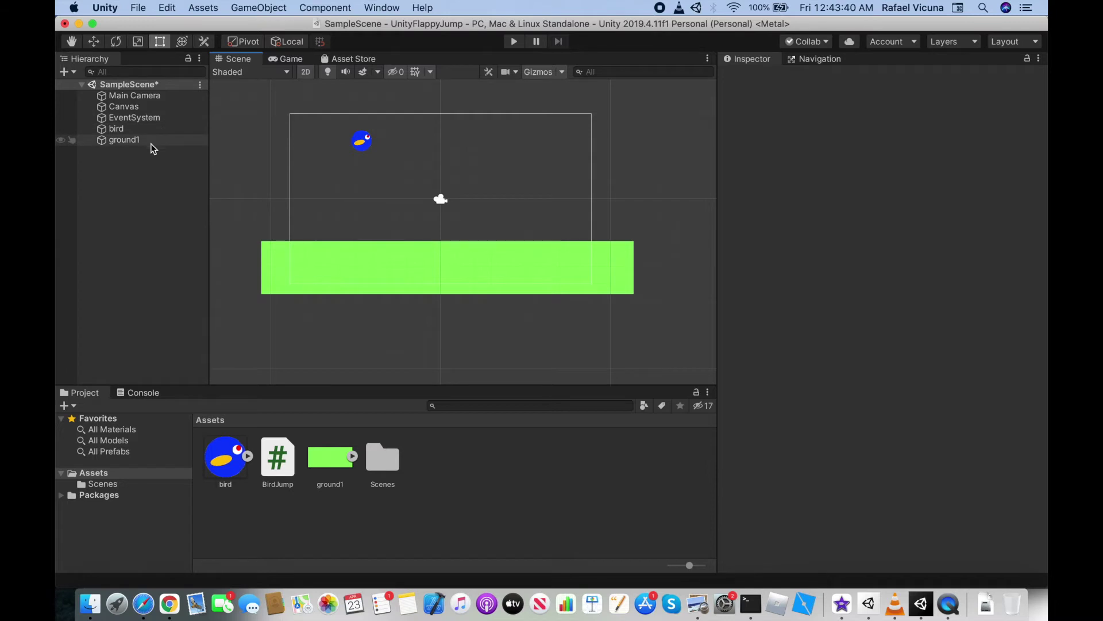
pyautogui.click(138, 129)
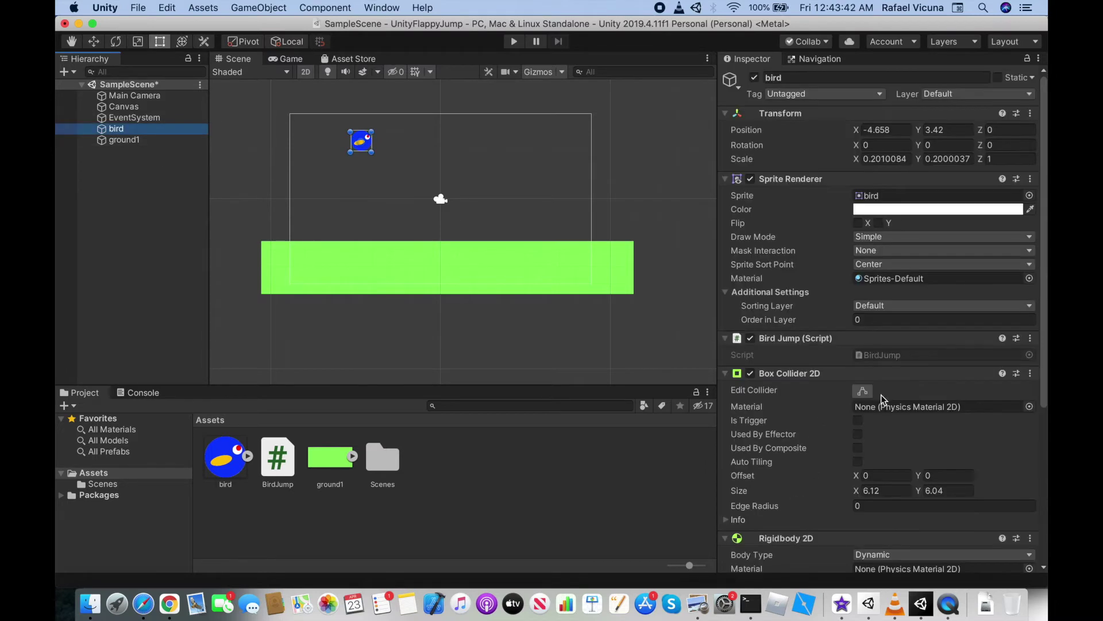
pyautogui.scroll(-5, 882, 398)
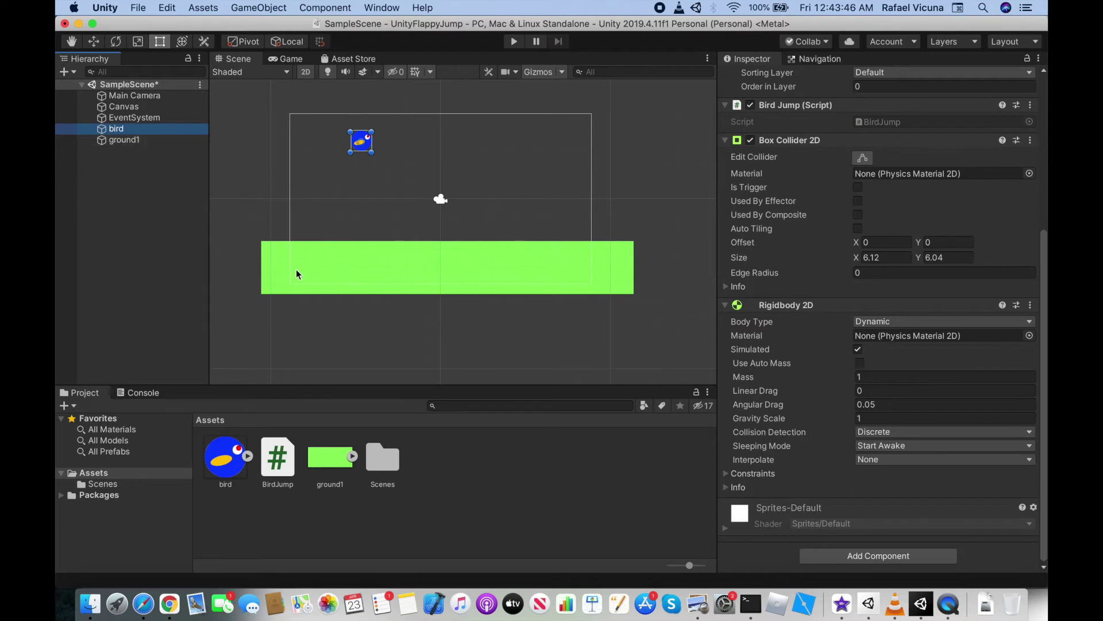
pyautogui.click(118, 140)
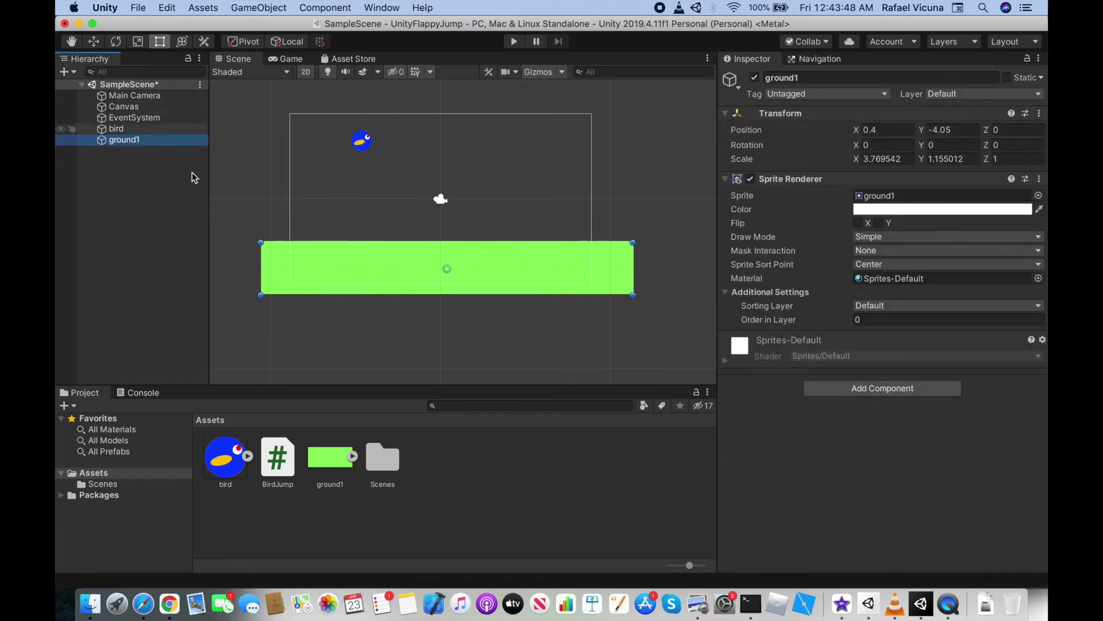
# Step: Add a Rigidbody 2D and a Box Collider 2D to ground1
pyautogui.click(949, 387)
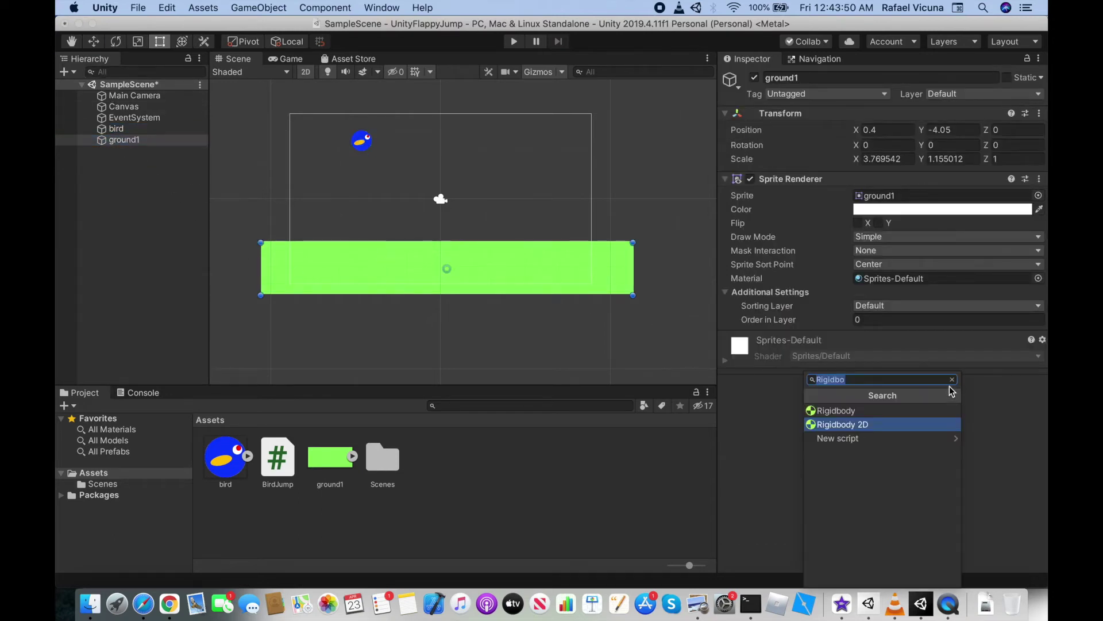
pyautogui.click(874, 426)
pyautogui.scroll(-2, 939, 448)
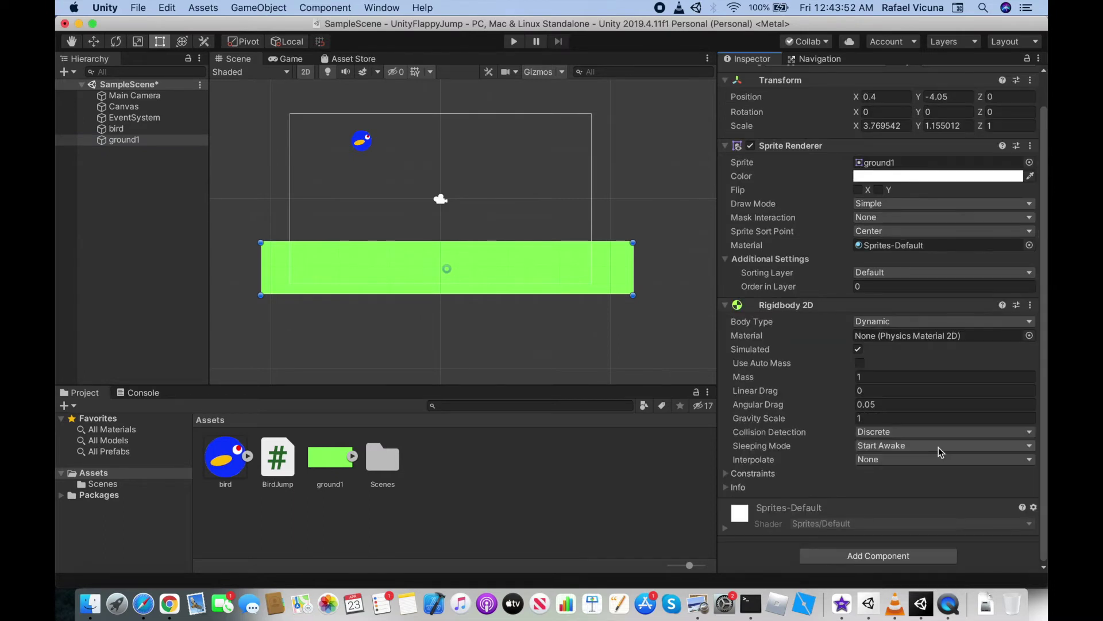
pyautogui.click(905, 555)
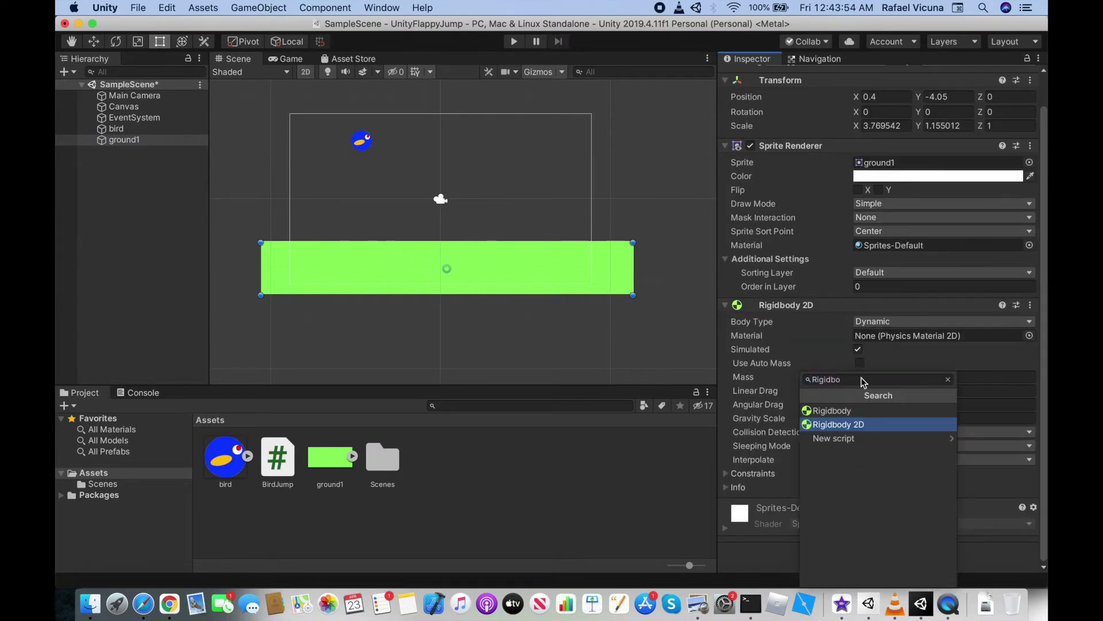
pyautogui.press('BackSpace')
pyautogui.press('BackSpace')
pyautogui.press('BackSpace')
pyautogui.press('BackSpace')
pyautogui.press('BackSpace')
pyautogui.press('BackSpace')
pyautogui.press('BackSpace')
pyautogui.write('Box')
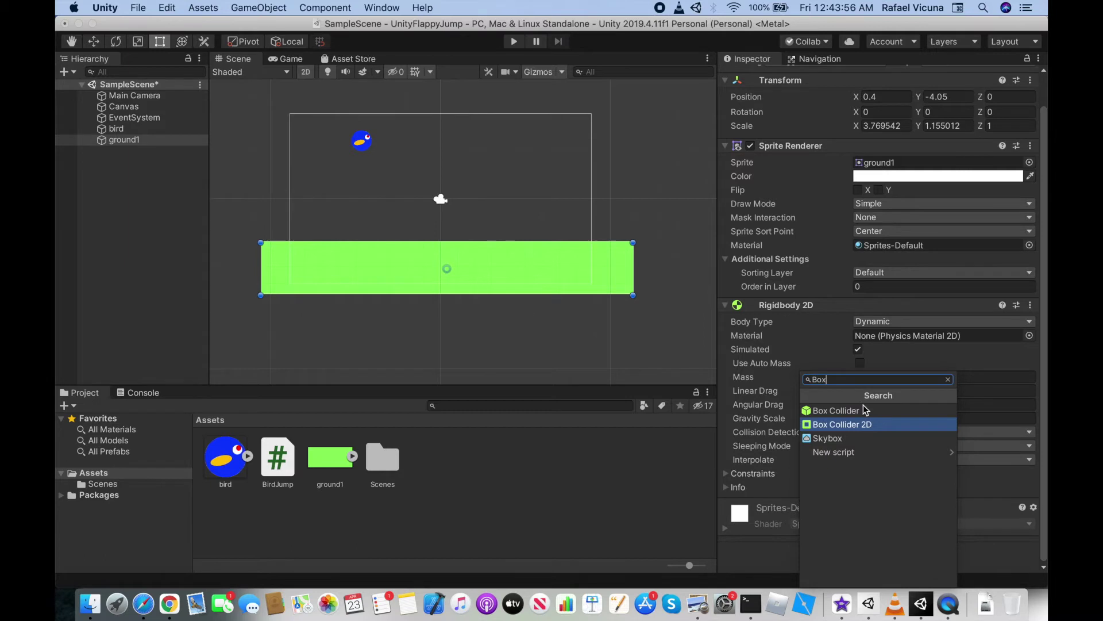
pyautogui.click(867, 426)
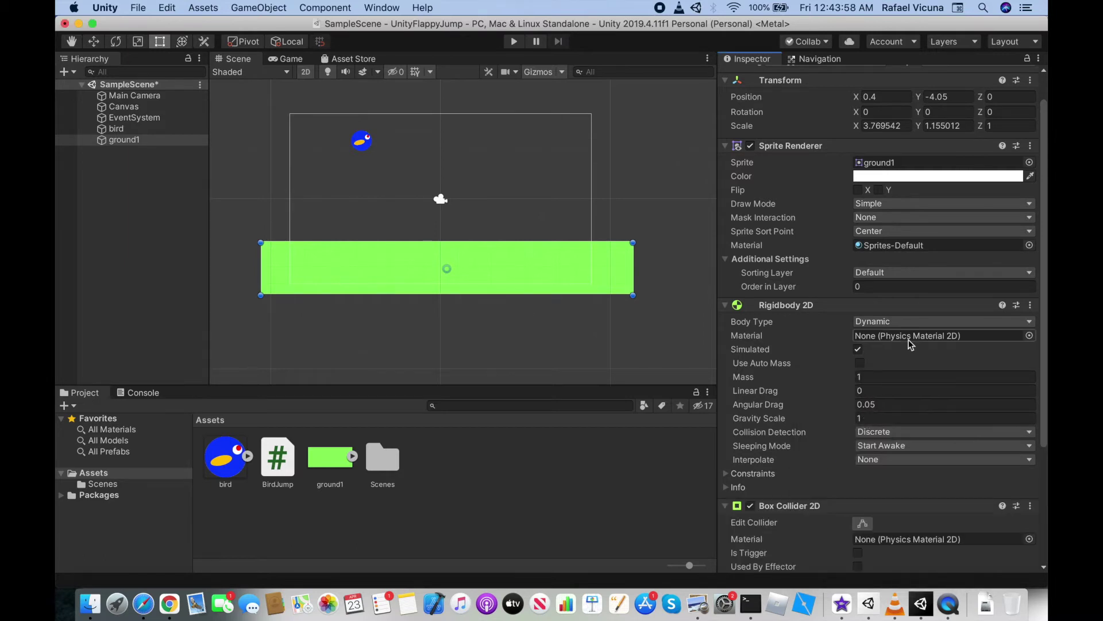
pyautogui.scroll(-5, 910, 343)
# Step: Compare the bird's and ground1's components, ending with ground1 selected
pyautogui.click(146, 127)
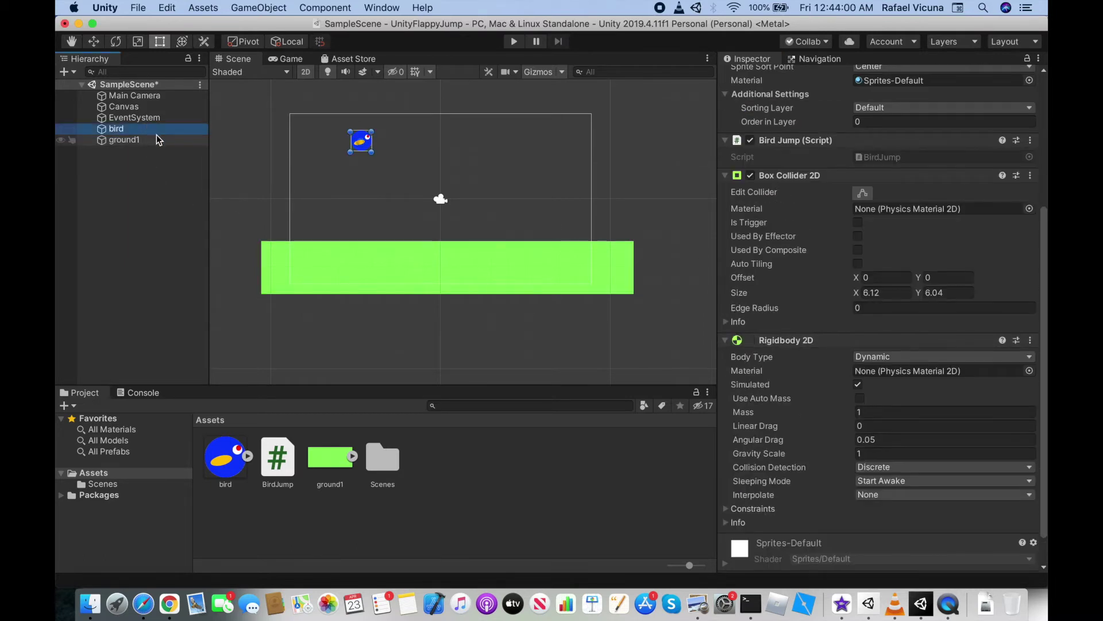
pyautogui.click(158, 138)
pyautogui.click(148, 127)
pyautogui.click(157, 140)
pyautogui.click(131, 141)
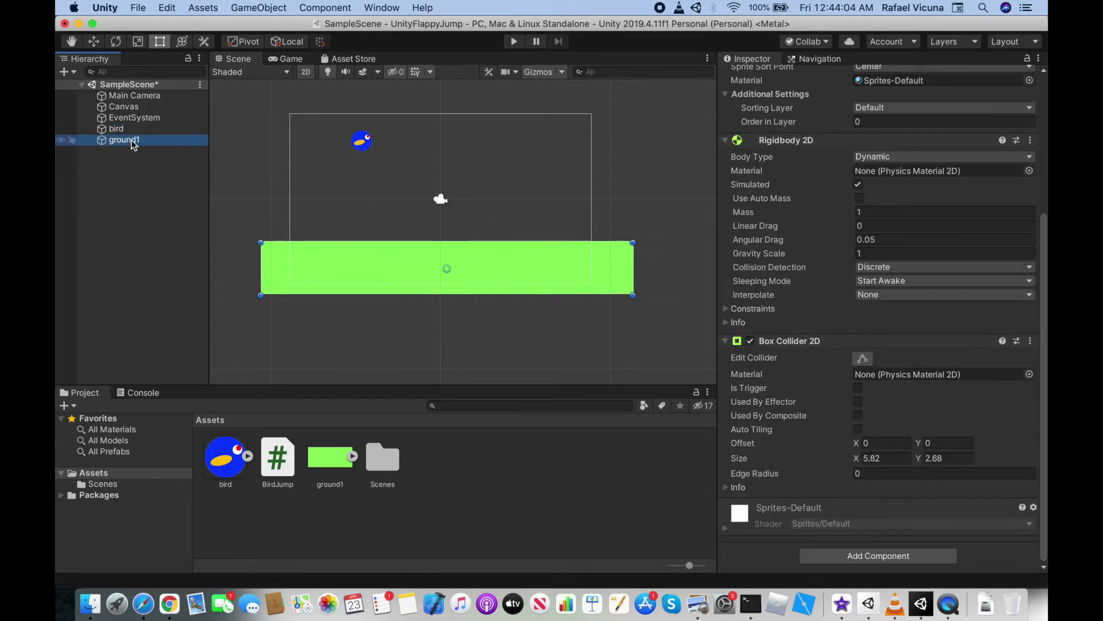
pyautogui.click(180, 142)
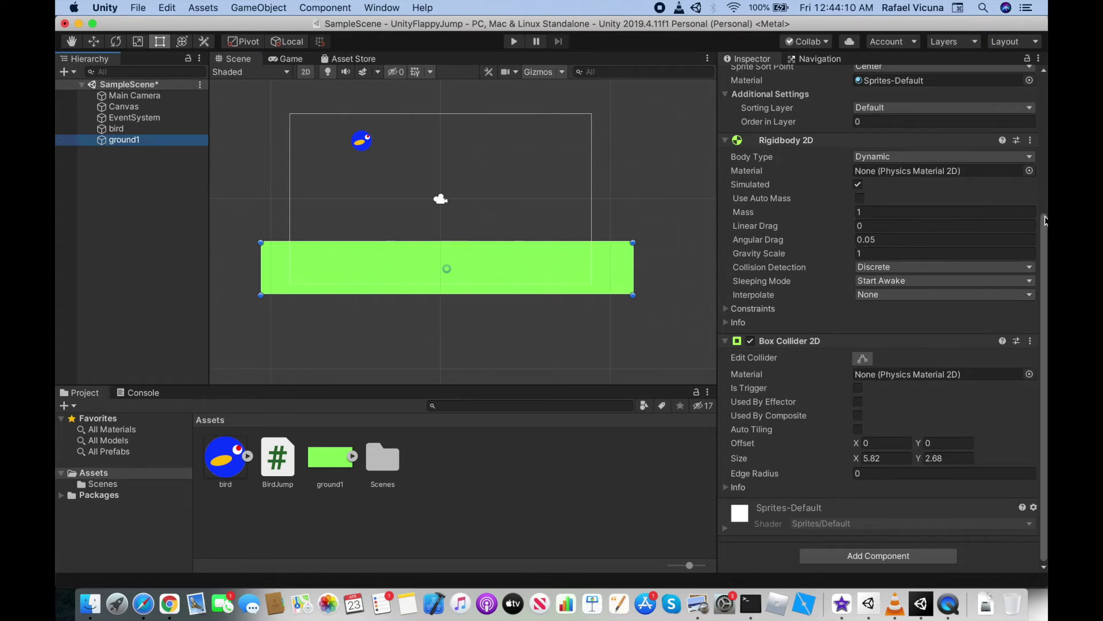
# Step: After a quick test run, set ground1's Rigidbody 2D Body Type to Static and save SampleScene
pyautogui.click(514, 45)
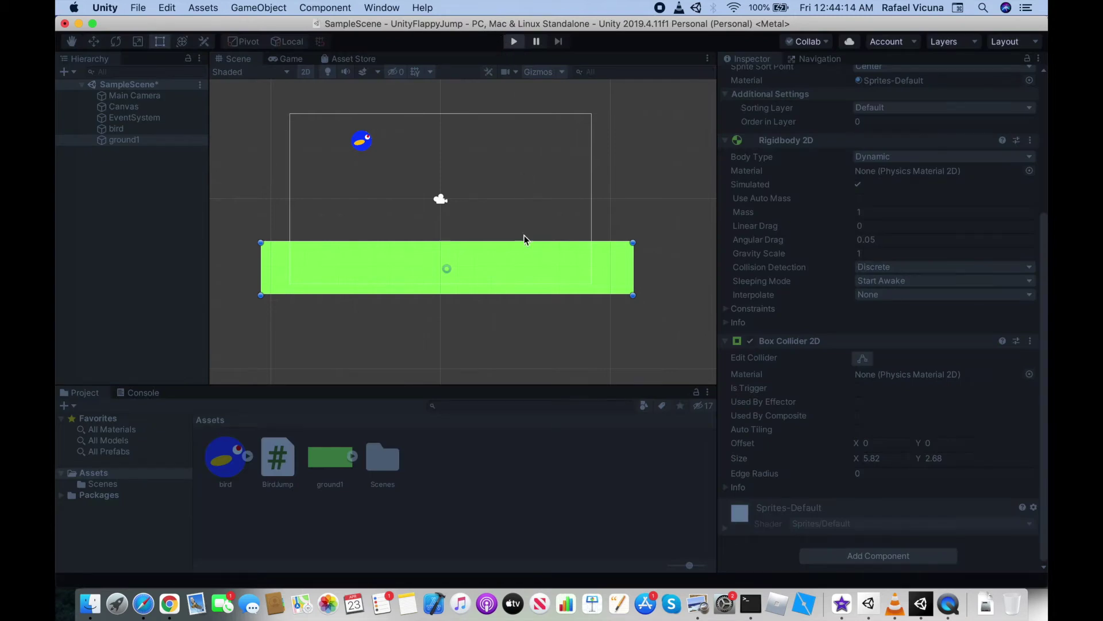
pyautogui.click(512, 42)
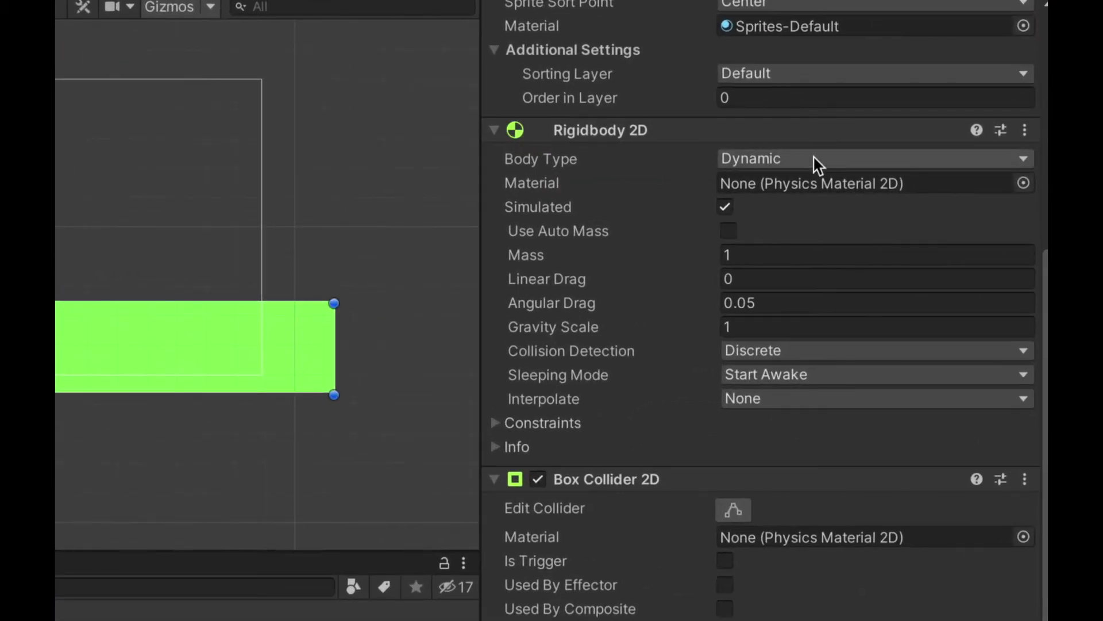
pyautogui.click(814, 157)
pyautogui.click(802, 194)
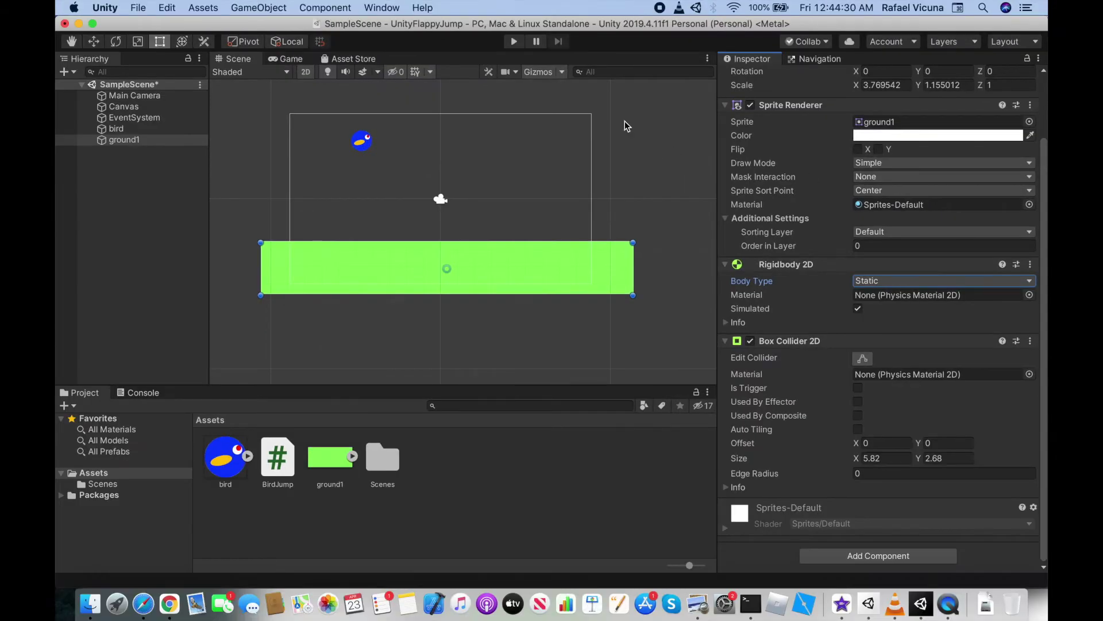
pyautogui.click(661, 126)
pyautogui.press('super+s')
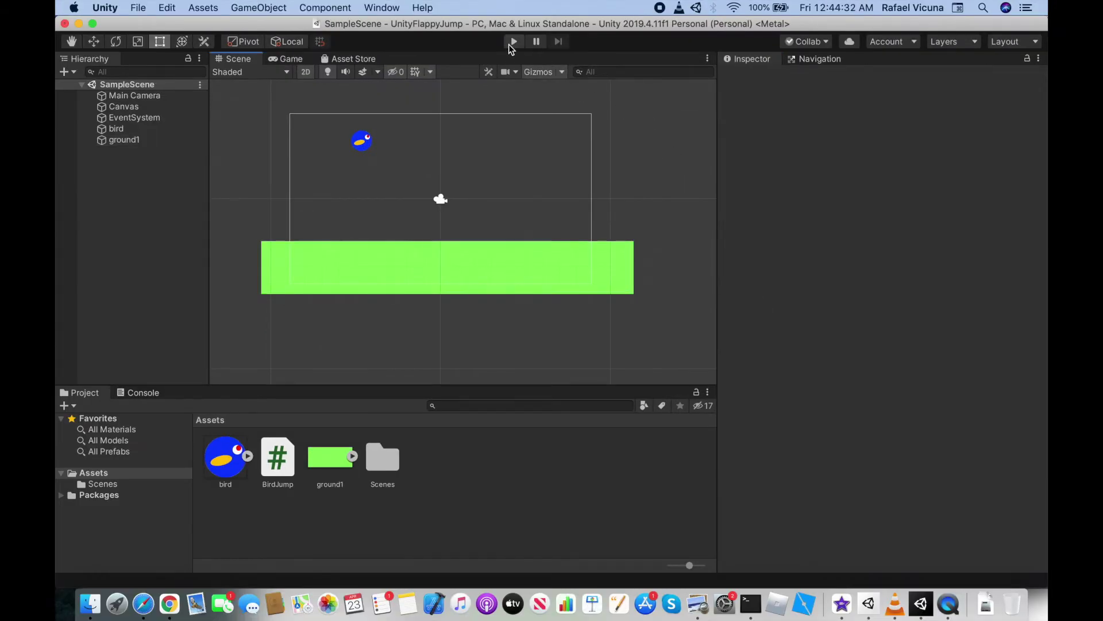
# Step: Test-run the scene to see the bird land on the ground, then view the BirdJump script's code
pyautogui.click(509, 44)
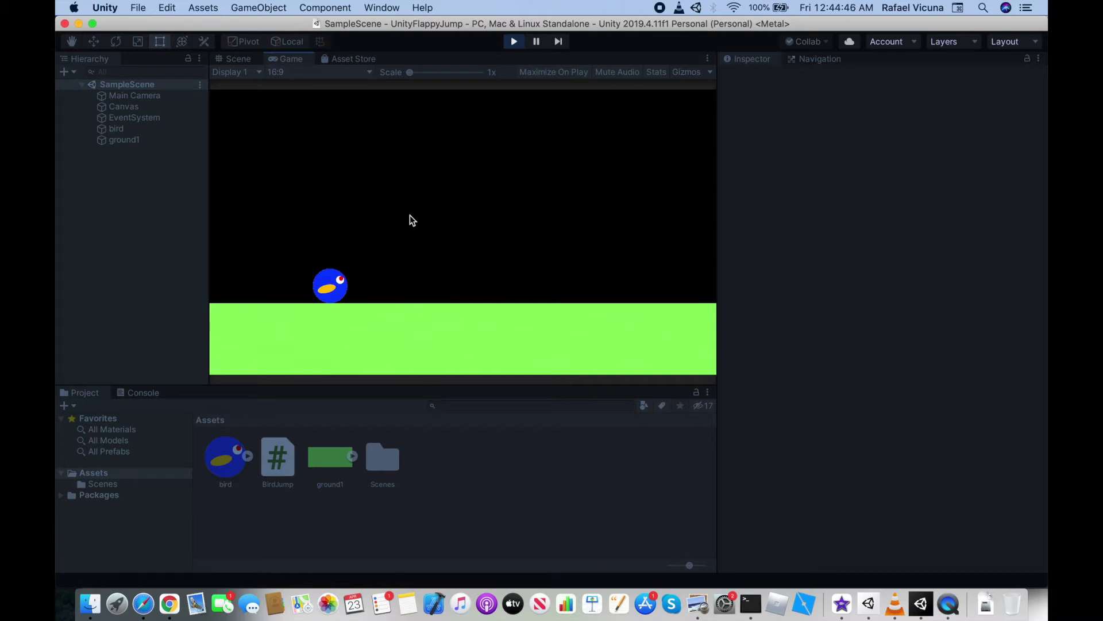
pyautogui.click(512, 42)
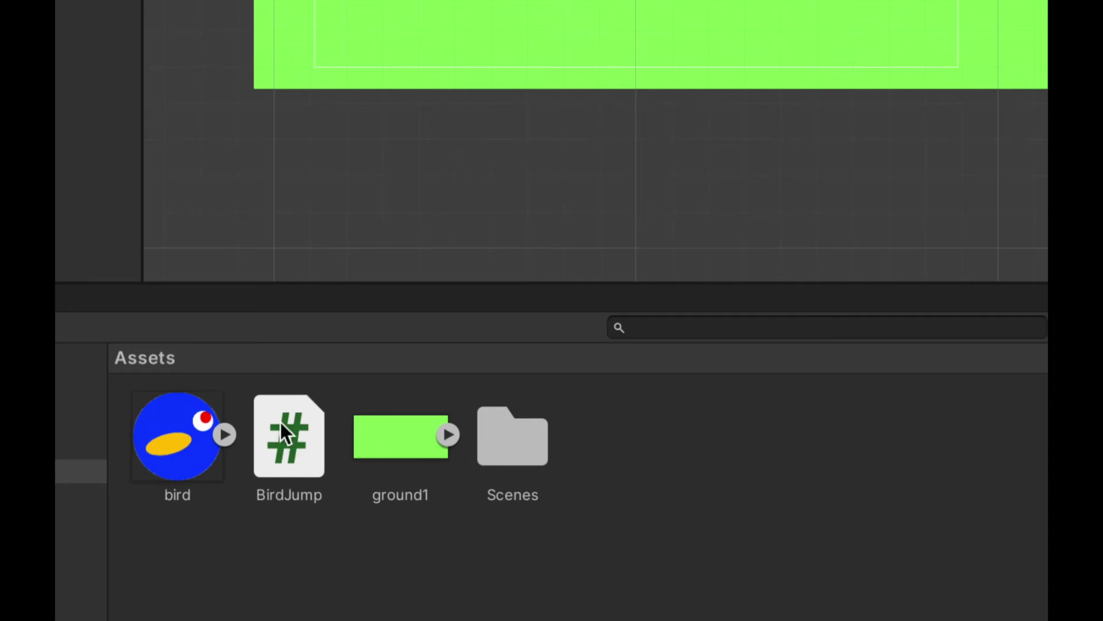
pyautogui.click(276, 459)
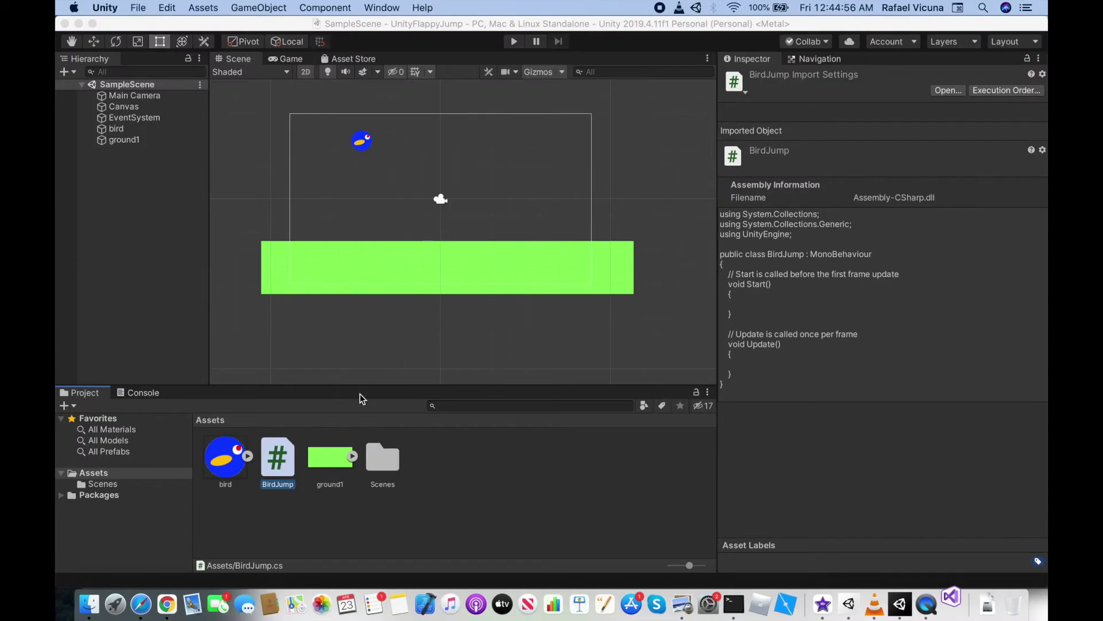